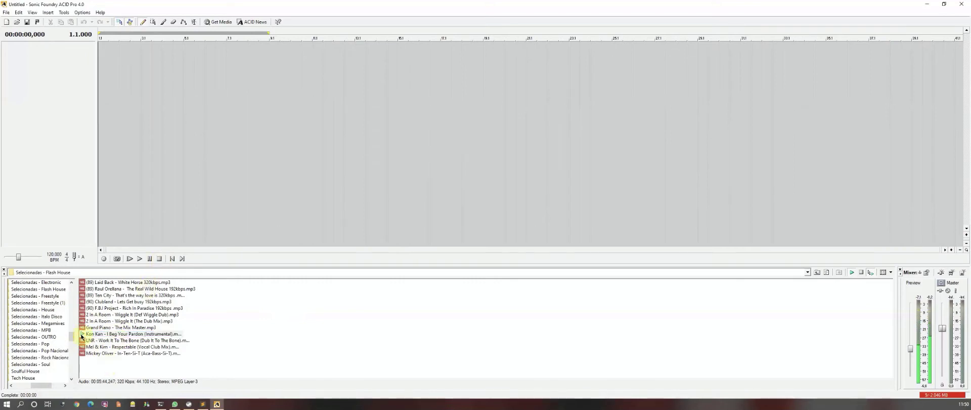
- Stop the playing Flash House preview and open the Tech House folder in the media explorer
{"action": "left_click", "coordinate": [82, 333]}
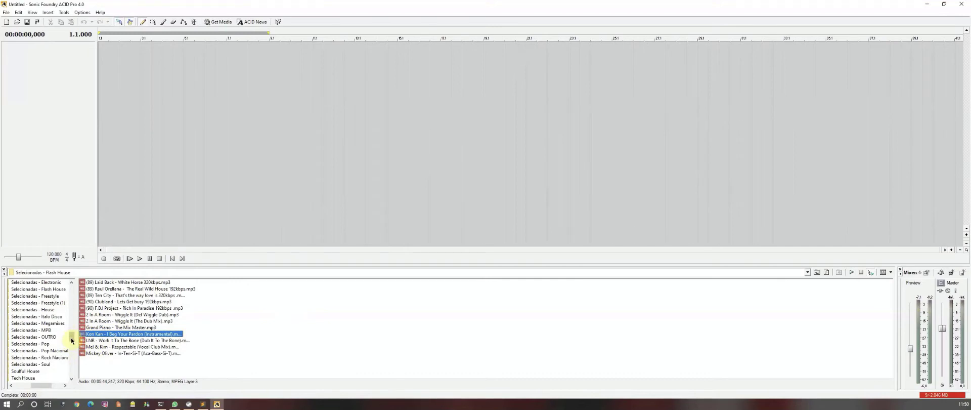
{"action": "left_click_drag", "start_coordinate": [70, 338], "coordinate": [72, 333]}
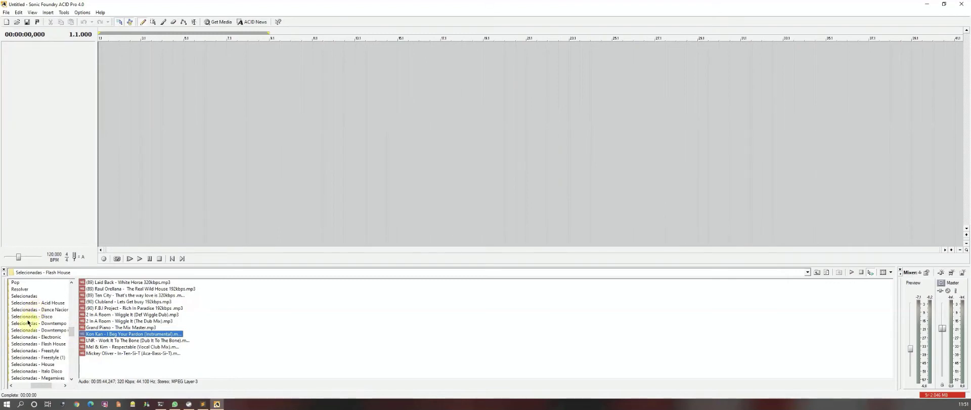
{"action": "scroll", "coordinate": [28, 331], "scroll_direction": "down", "scroll_amount": 3}
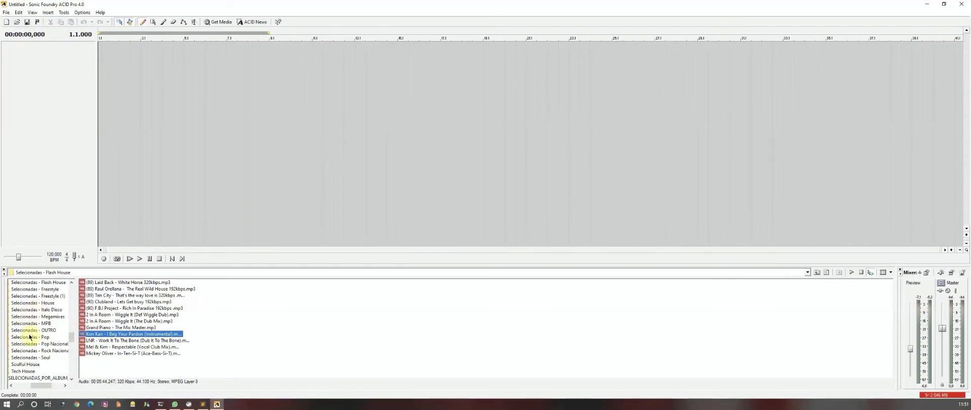
{"action": "left_click", "coordinate": [23, 371]}
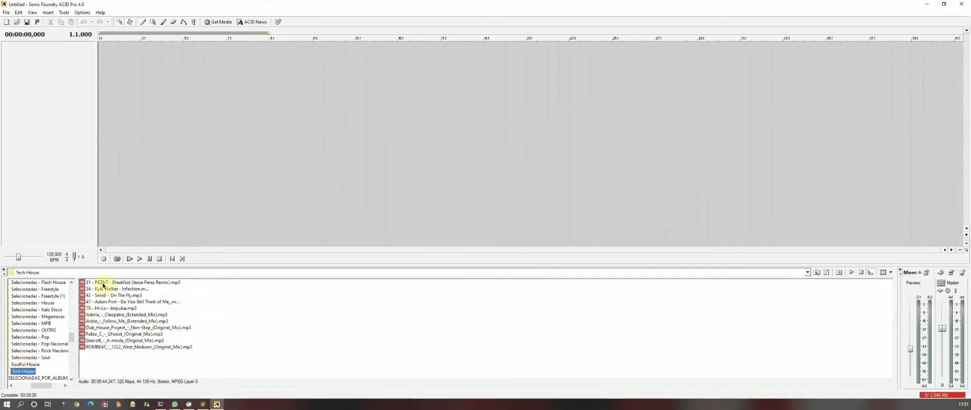
- Preview the first five Tech House tracks, from PEZNT - Breakfast (Jesse Perez Remix) through Hi-Lo - Impulse
{"action": "left_click", "coordinate": [102, 282]}
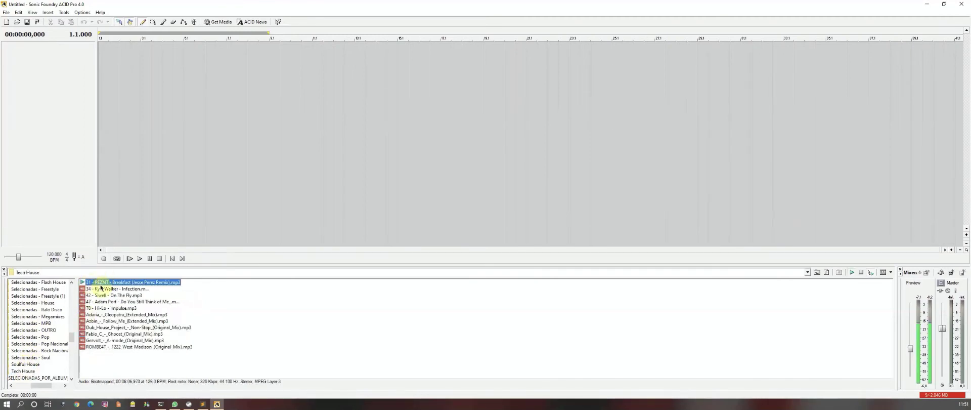
{"action": "left_click", "coordinate": [101, 289]}
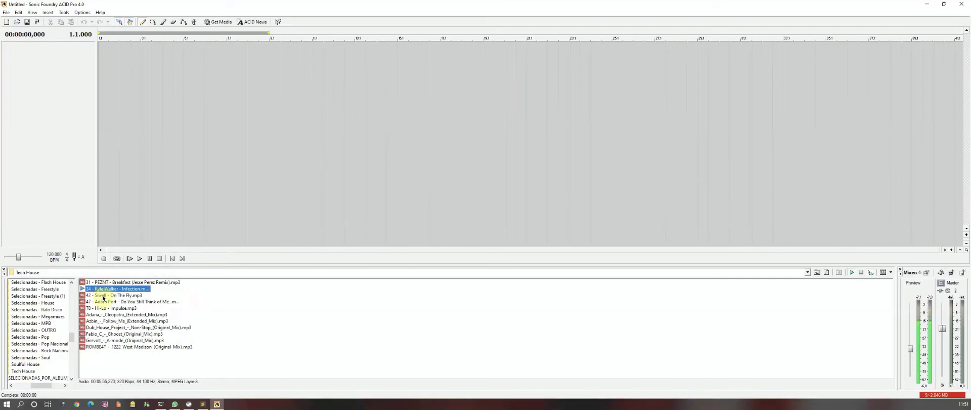
{"action": "left_click", "coordinate": [103, 296]}
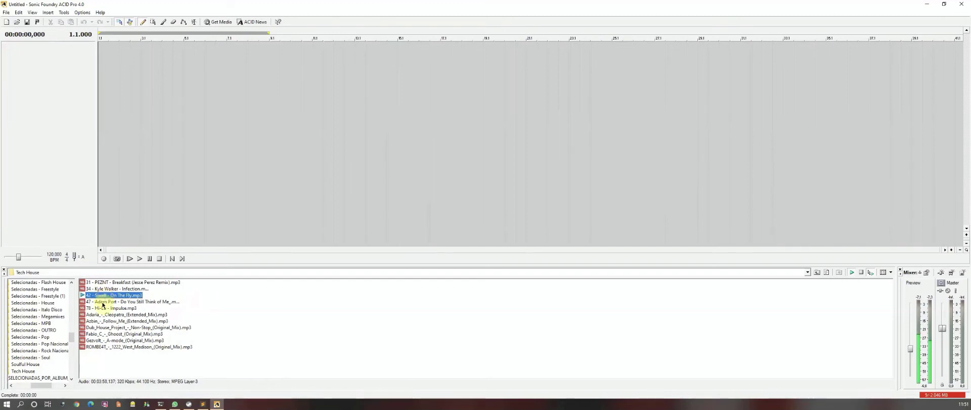
{"action": "left_click", "coordinate": [103, 303]}
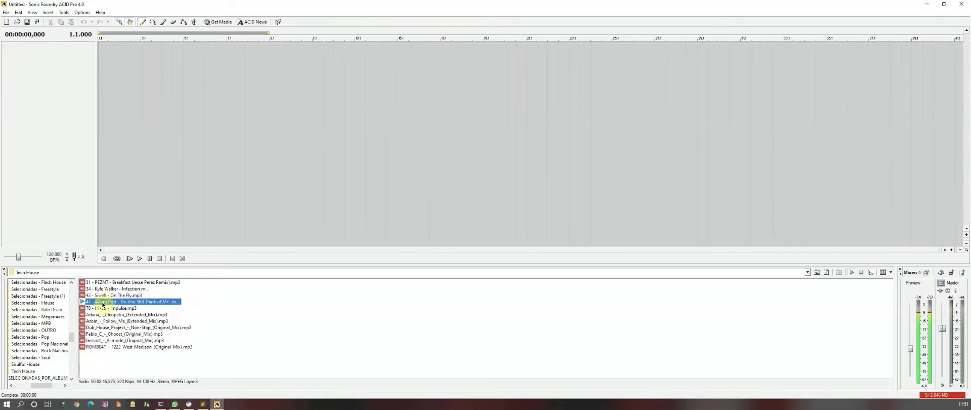
{"action": "left_click", "coordinate": [101, 308]}
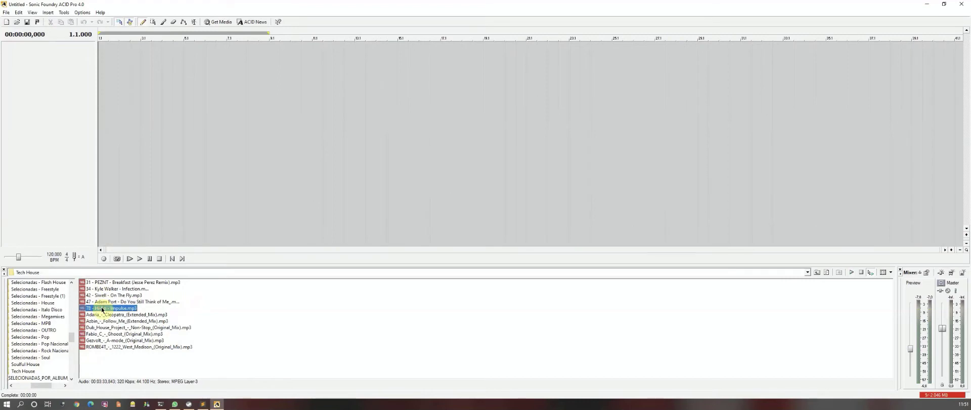
- Add Azbin_-_Follow_Me_(Extended_Mix).mp3 as a new track and agree to use the Beatmapper Wizard on it
{"action": "left_click", "coordinate": [99, 322]}
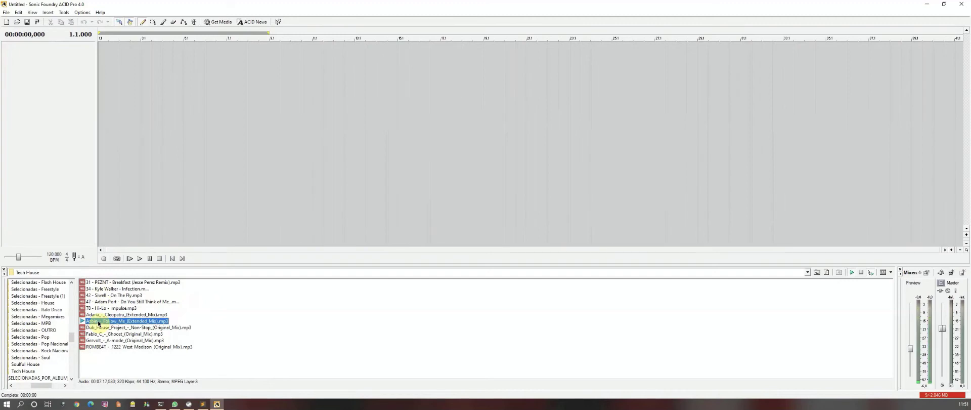
{"action": "double_click", "coordinate": [99, 321]}
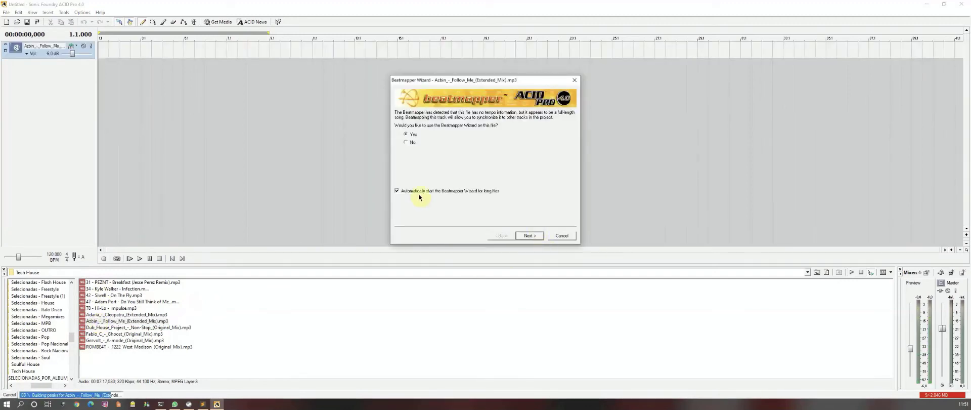
{"action": "left_click", "coordinate": [526, 236]}
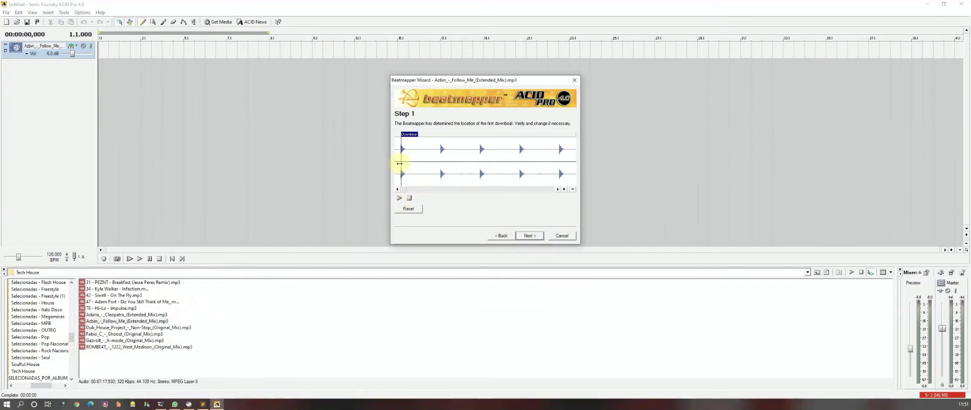
- Check the first downbeat by listening and inspecting the waveform closely, and accept its detected position
{"action": "left_click", "coordinate": [400, 166]}
{"action": "left_click", "coordinate": [400, 197]}
{"action": "left_click", "coordinate": [409, 198]}
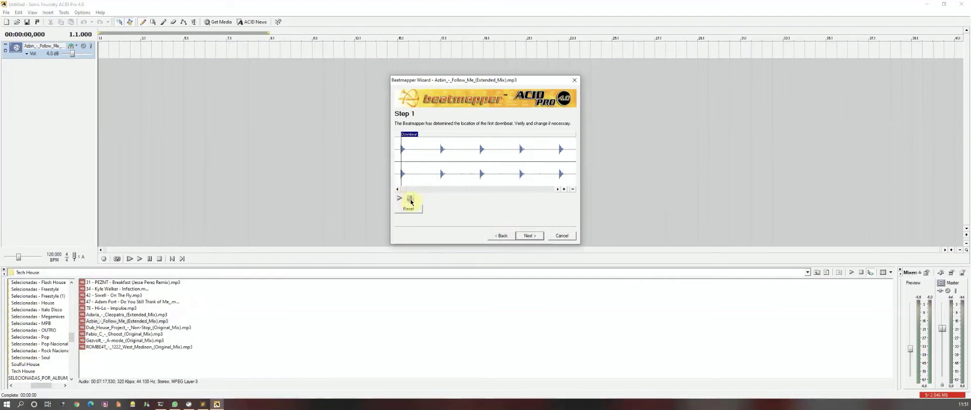
{"action": "left_click", "coordinate": [565, 189]}
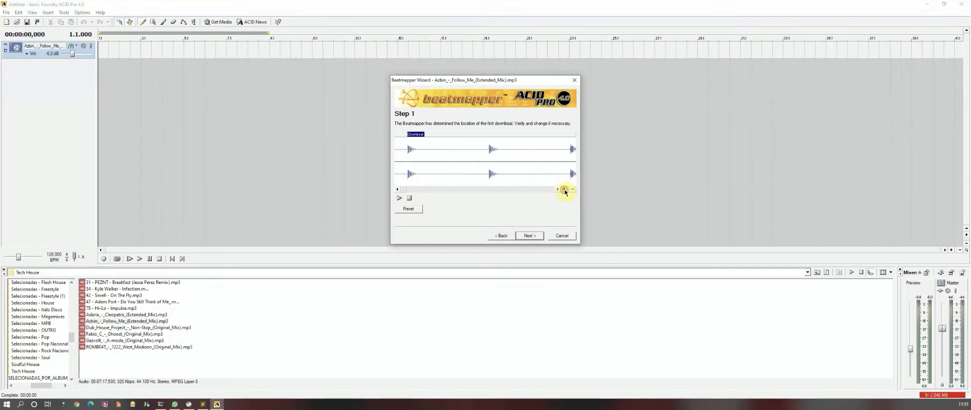
{"action": "left_click", "coordinate": [565, 190]}
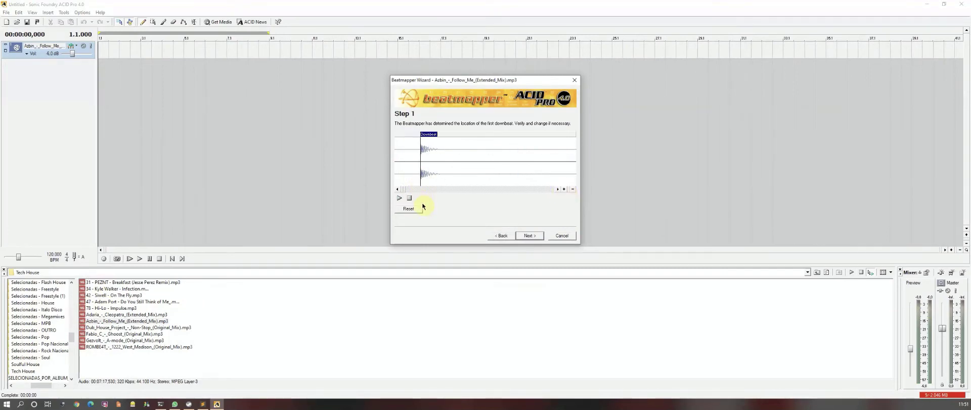
{"action": "left_click", "coordinate": [530, 236]}
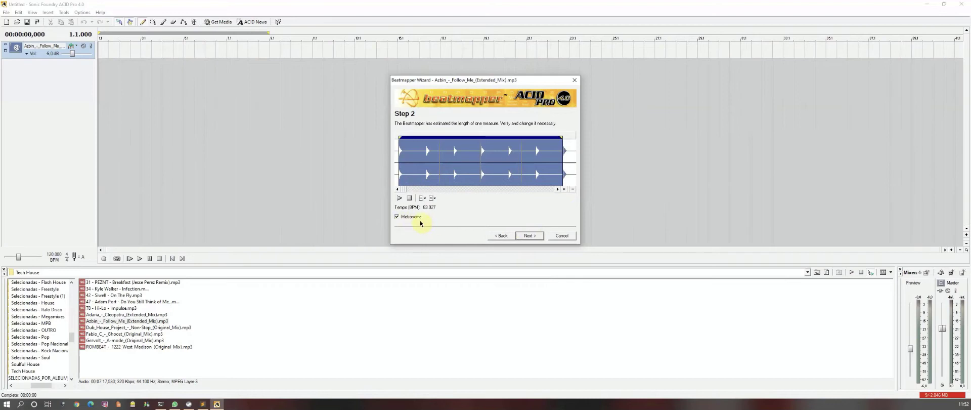
- Audition the estimated measure and shorten it to four beats, aligning its end precisely with the start of the fifth kick
{"action": "left_click", "coordinate": [399, 199]}
{"action": "left_click", "coordinate": [409, 198]}
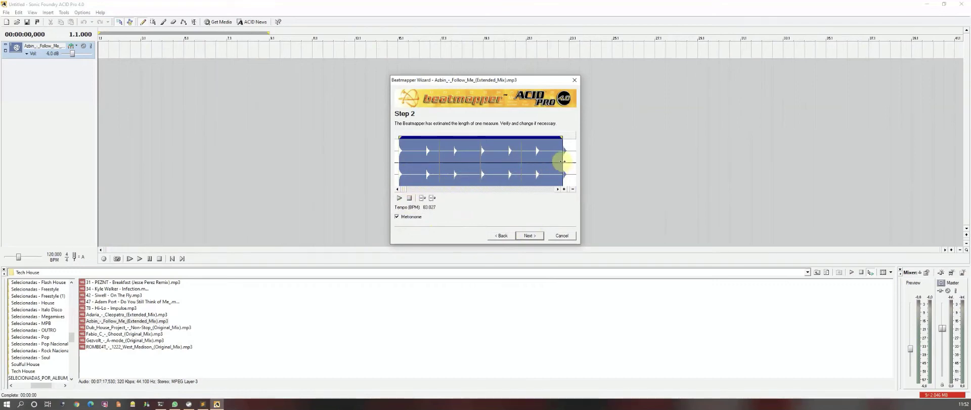
{"action": "left_click_drag", "start_coordinate": [561, 165], "coordinate": [509, 161]}
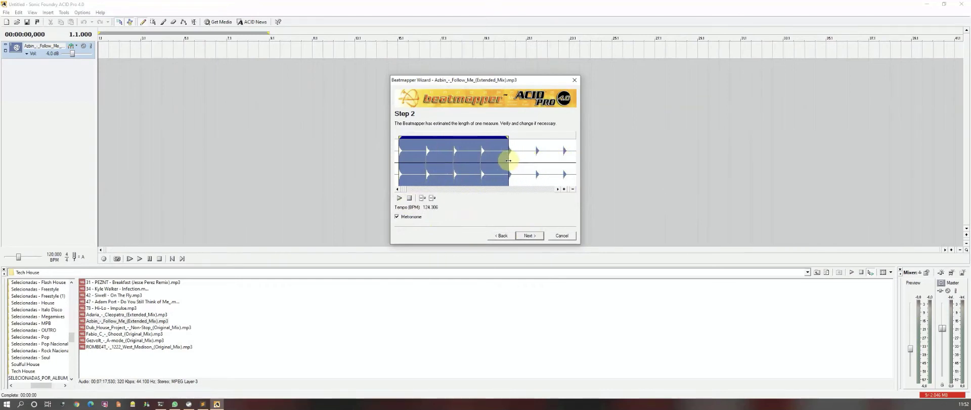
{"action": "left_click", "coordinate": [565, 189]}
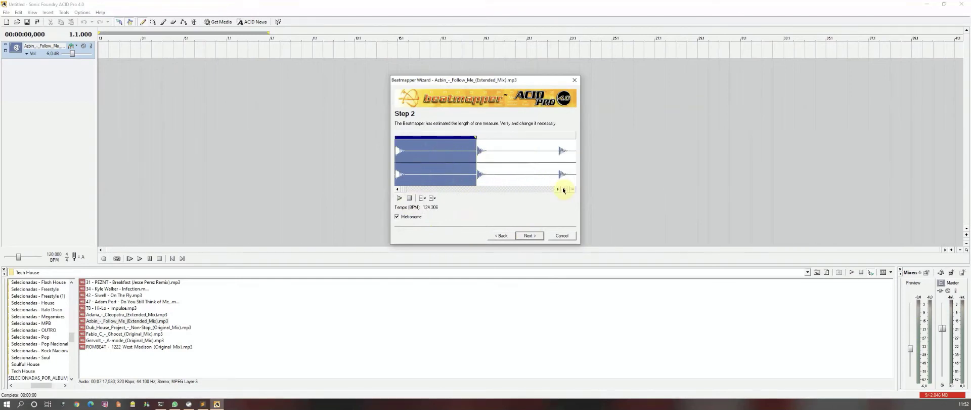
{"action": "left_click", "coordinate": [564, 189]}
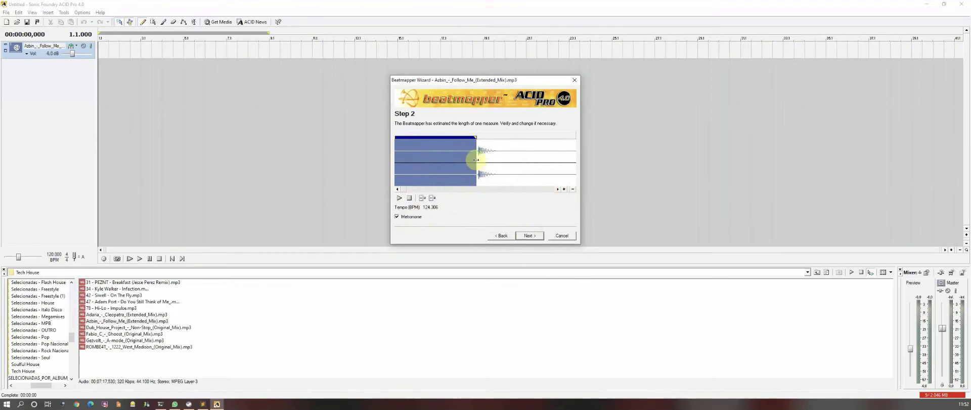
{"action": "left_click_drag", "start_coordinate": [476, 159], "coordinate": [478, 159]}
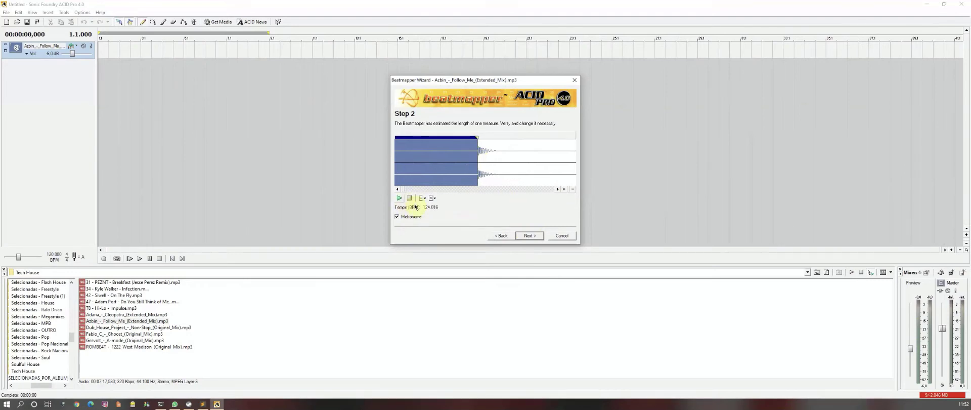
- Audition the whole corrected four-beat measure against the metronome and accept its length
{"action": "left_click", "coordinate": [573, 189]}
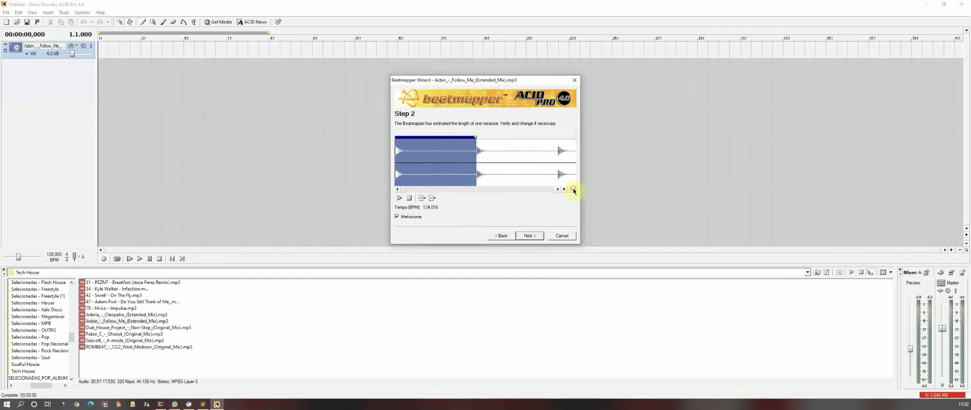
{"action": "left_click", "coordinate": [397, 190]}
{"action": "left_click", "coordinate": [398, 191]}
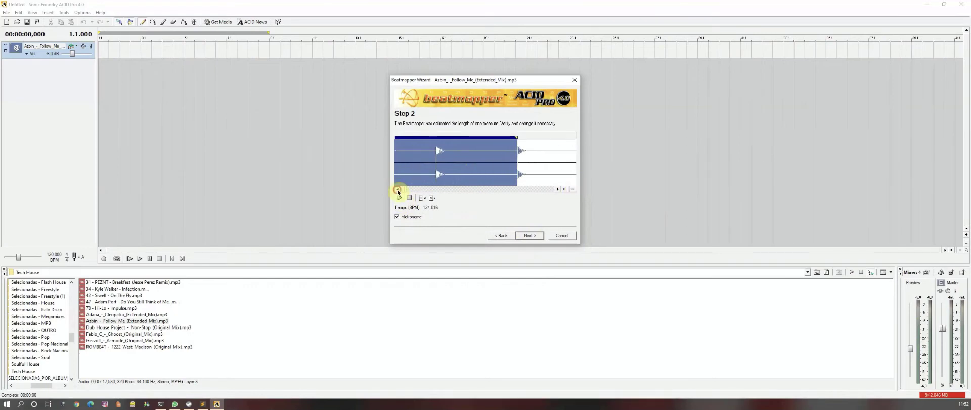
{"action": "left_click", "coordinate": [573, 190]}
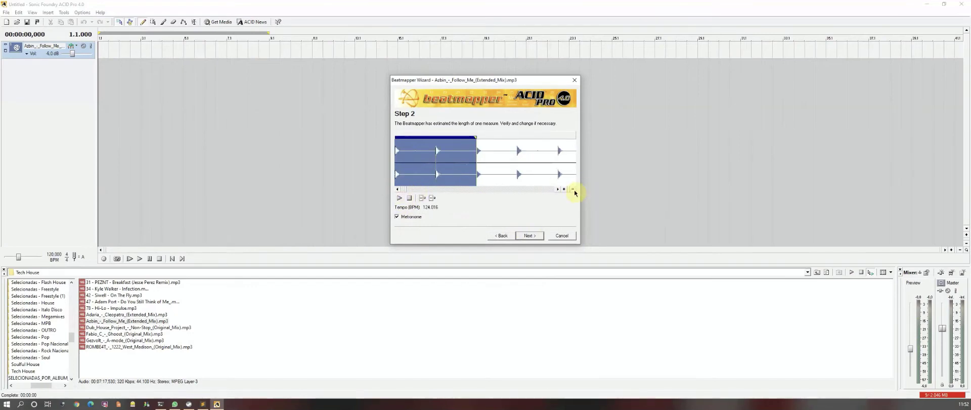
{"action": "left_click", "coordinate": [398, 190]}
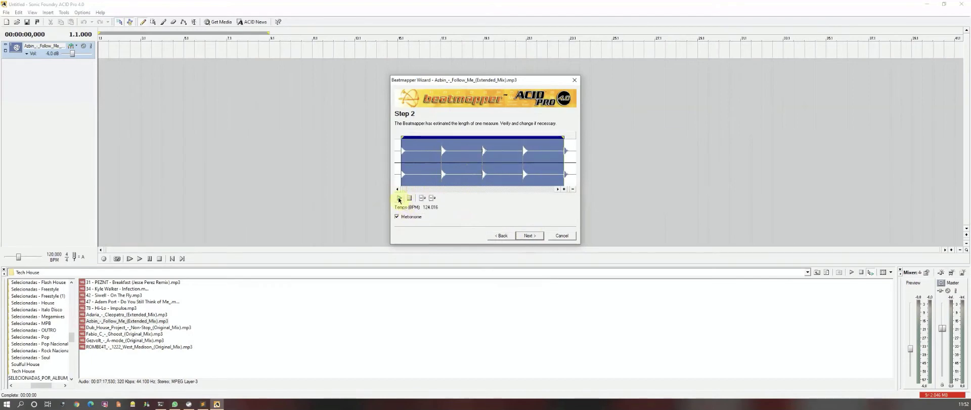
{"action": "left_click", "coordinate": [399, 198]}
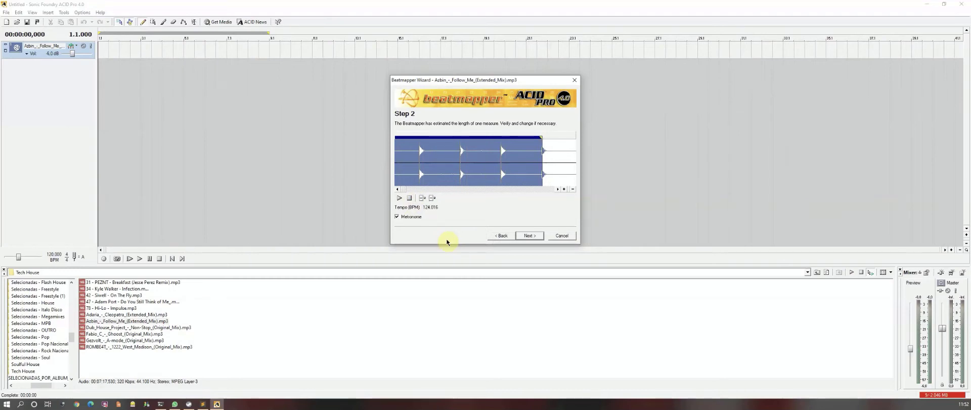
{"action": "left_click", "coordinate": [529, 236]}
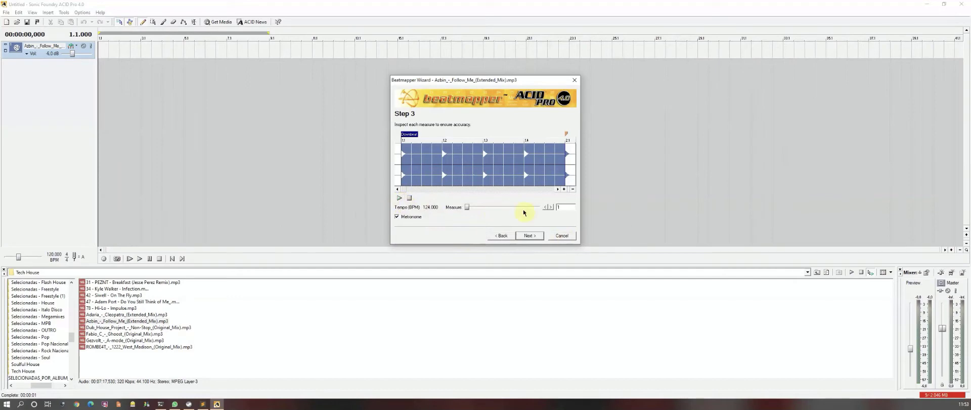
- Play back sample measures through measure 63 with the metronome to verify the beat mapping, and finish the Beatmapper Wizard
{"action": "left_click", "coordinate": [399, 199]}
{"action": "left_click", "coordinate": [551, 207]}
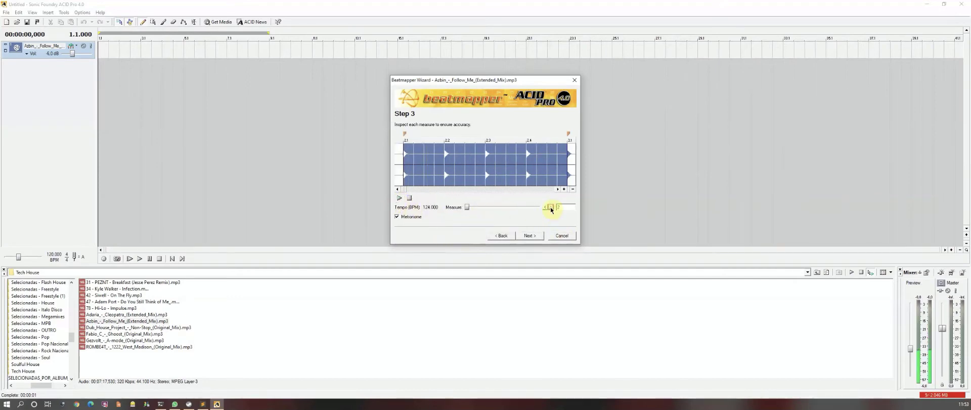
{"action": "left_click", "coordinate": [551, 207]}
{"action": "left_click_drag", "start_coordinate": [466, 208], "coordinate": [472, 207]}
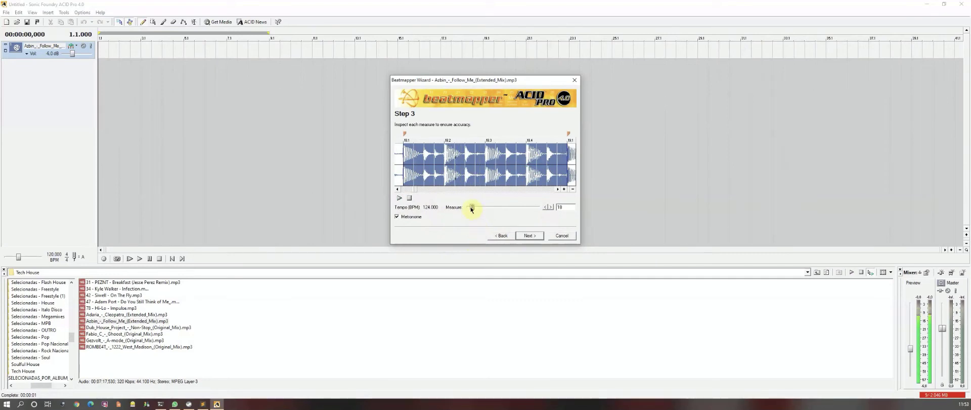
{"action": "left_click_drag", "start_coordinate": [472, 207], "coordinate": [486, 208]}
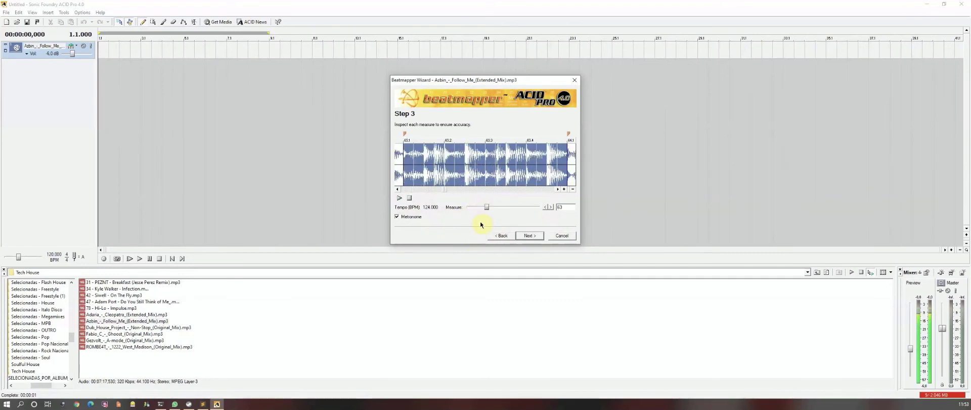
{"action": "left_click", "coordinate": [409, 198]}
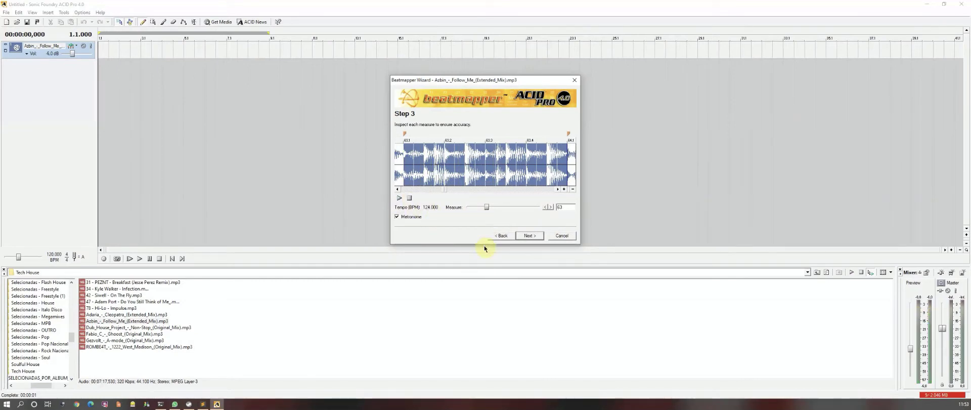
{"action": "left_click", "coordinate": [529, 236]}
{"action": "left_click", "coordinate": [529, 236]}
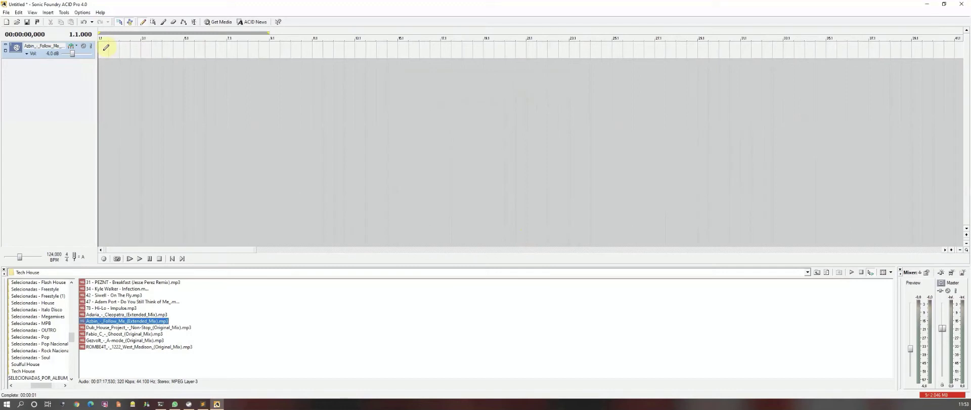
- Draw the Follow Me event from the timeline's start to about measure 26, play the project, and select the event at measure 9
{"action": "left_click_drag", "start_coordinate": [107, 46], "coordinate": [633, 50]}
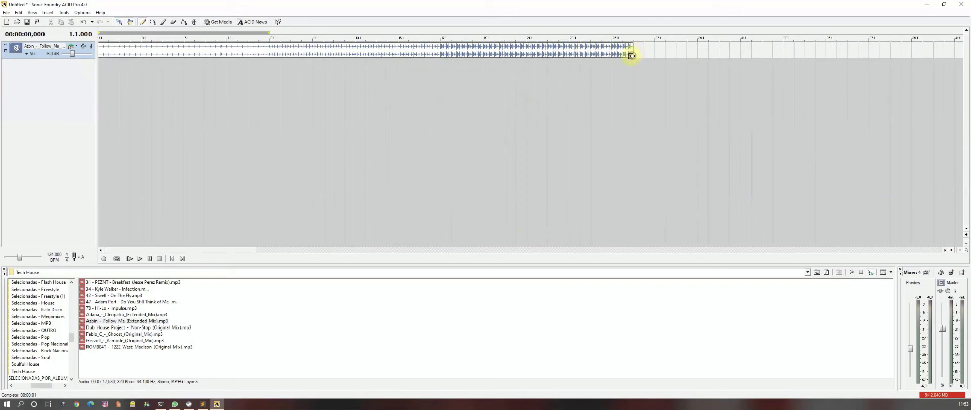
{"action": "left_click", "coordinate": [140, 258]}
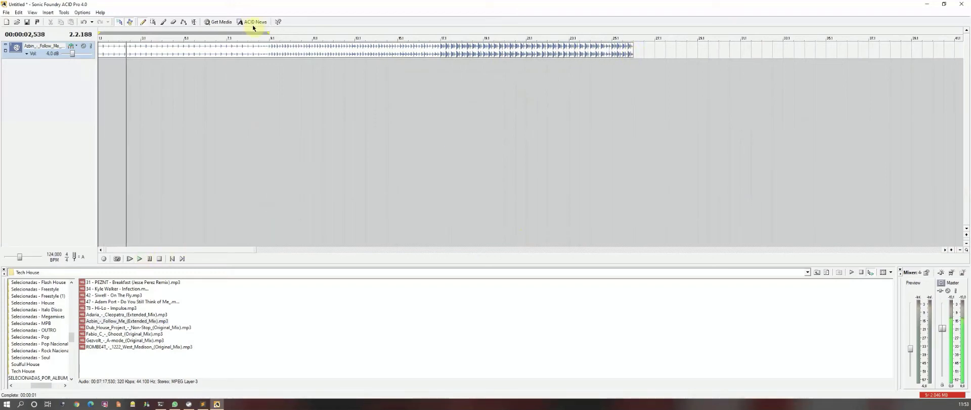
{"action": "left_click", "coordinate": [273, 53]}
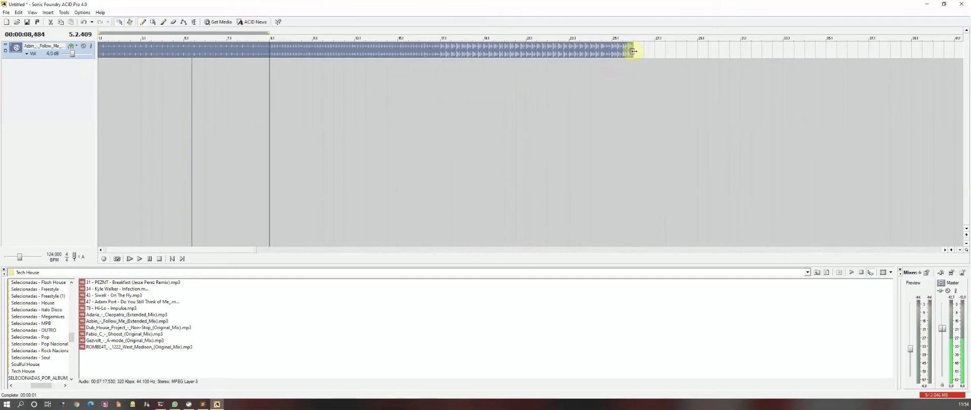
- Extend the Follow Me event's end to about measure 29 and stop playback
{"action": "left_click_drag", "start_coordinate": [634, 48], "coordinate": [707, 51]}
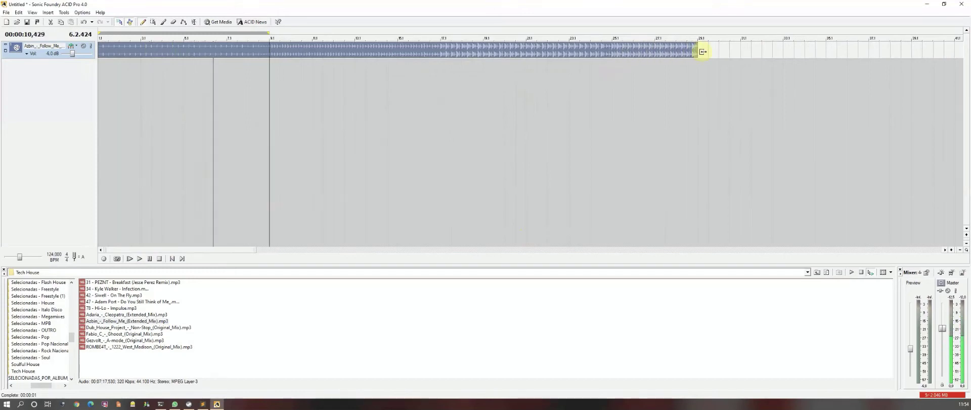
{"action": "left_click", "coordinate": [160, 259]}
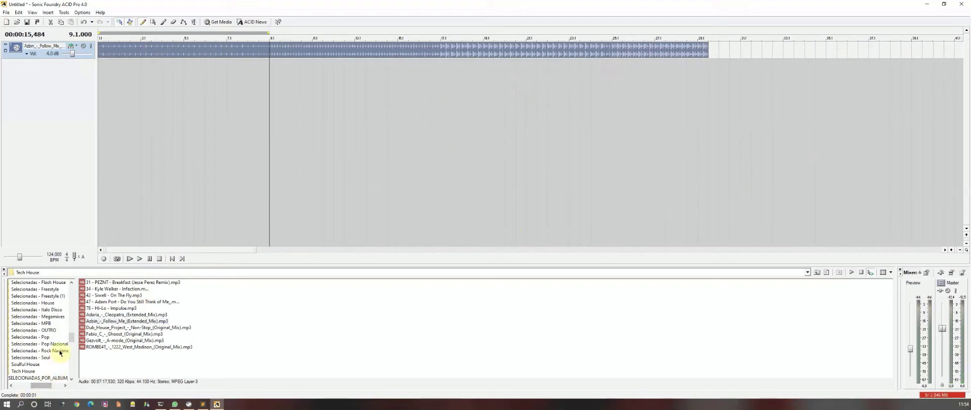
- Preview Kon Kan - I Beg Your Pardon (Instrumental) from the Selecionadas - Flash House folder and add it as a new track
{"action": "left_click_drag", "start_coordinate": [73, 330], "coordinate": [72, 333]}
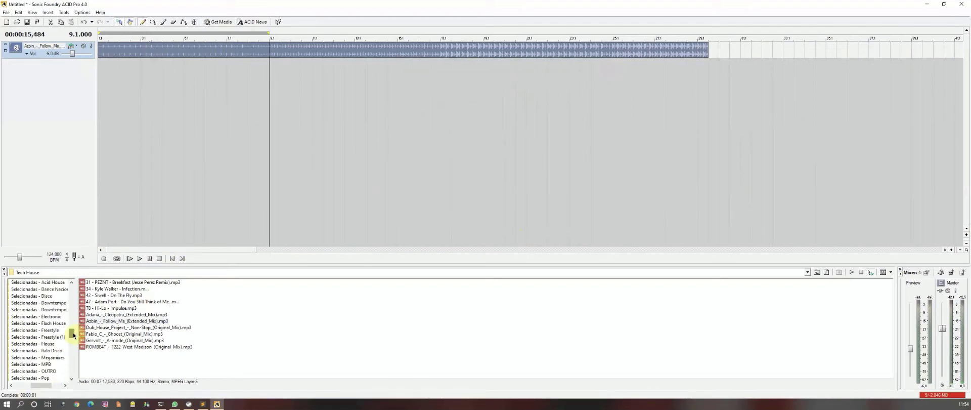
{"action": "left_click", "coordinate": [44, 324]}
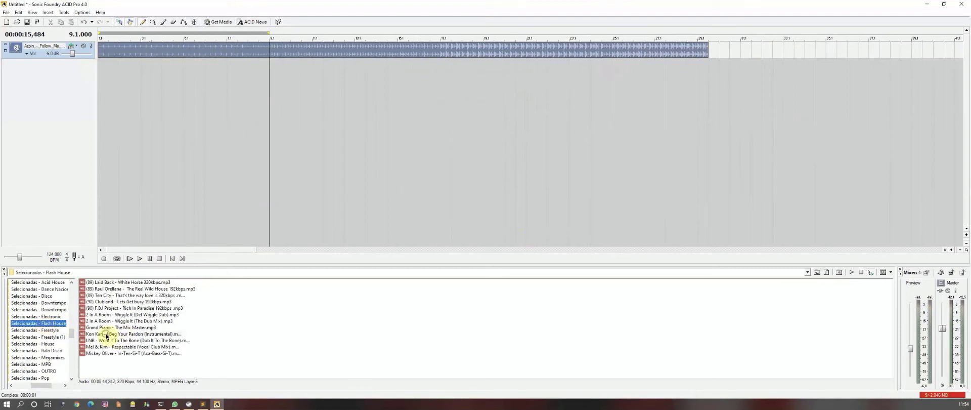
{"action": "left_click", "coordinate": [106, 334]}
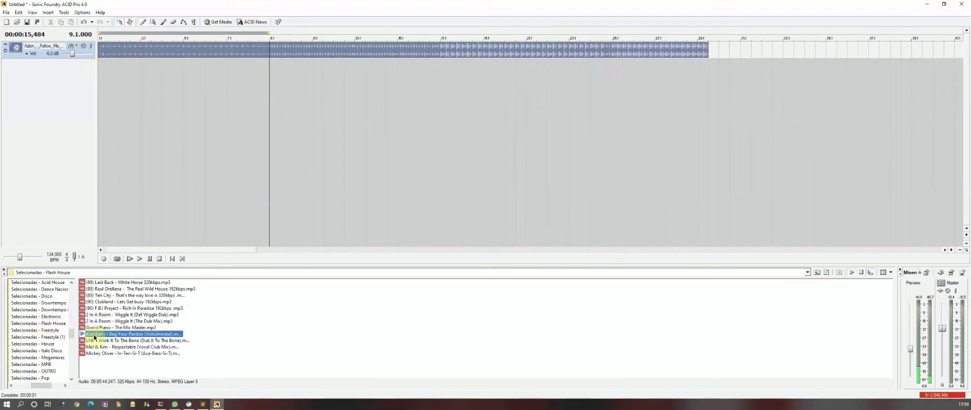
{"action": "left_click", "coordinate": [83, 334]}
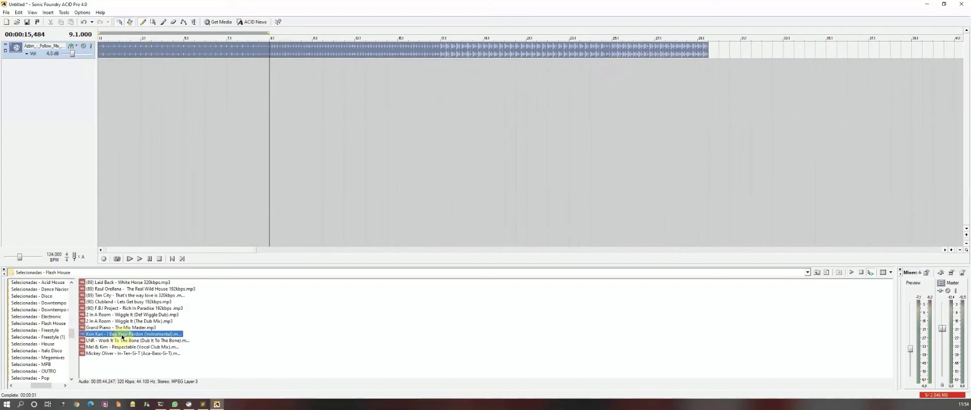
{"action": "double_click", "coordinate": [121, 336]}
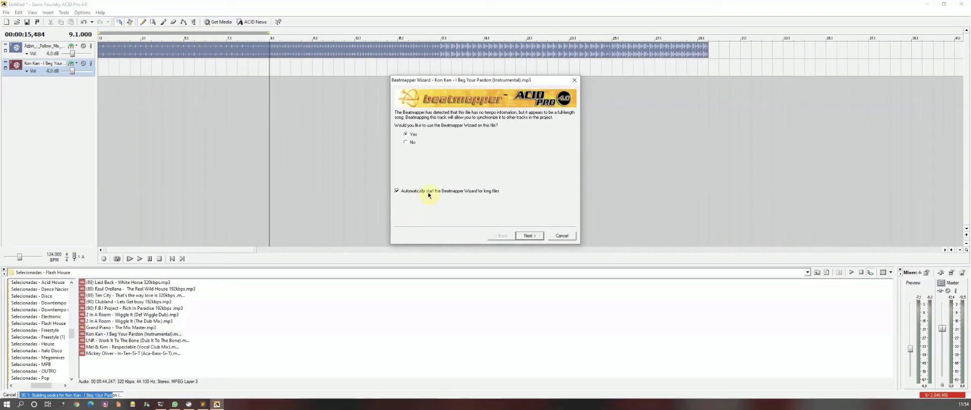
- Use the Beatmapper Wizard on I Beg Your Pardon, inspect the detected first downbeat closely, and accept its location
{"action": "left_click", "coordinate": [527, 236]}
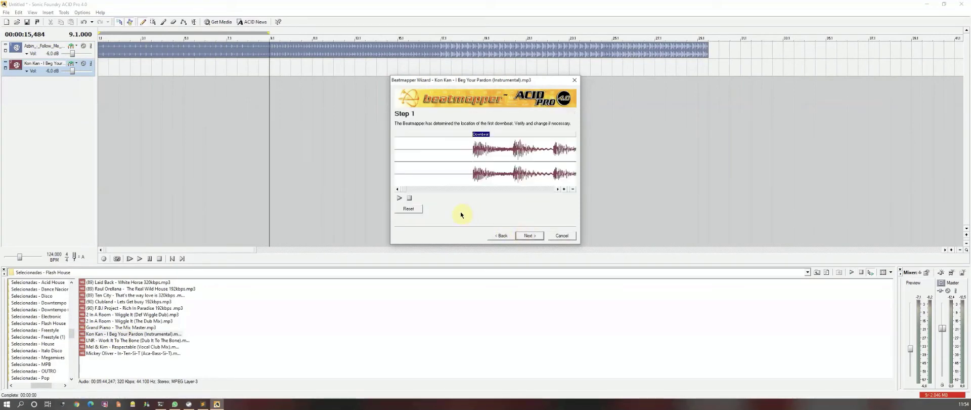
{"action": "left_click", "coordinate": [558, 189]}
{"action": "left_click", "coordinate": [558, 189]}
{"action": "left_click", "coordinate": [558, 189]}
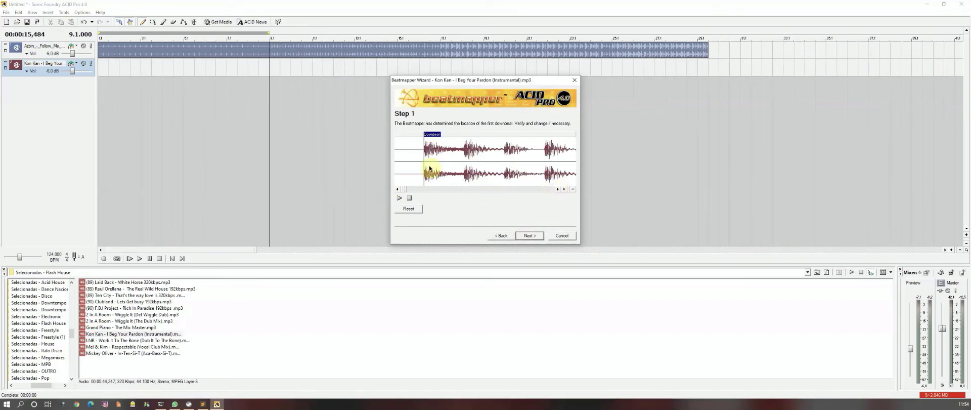
{"action": "left_click", "coordinate": [565, 189]}
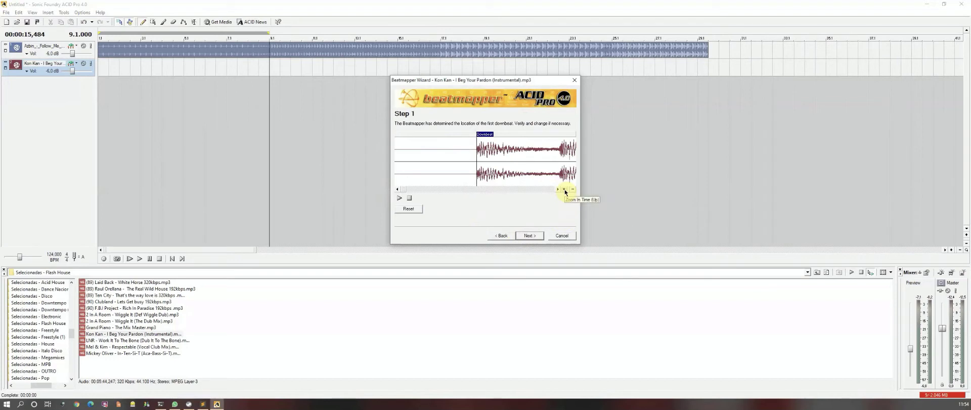
{"action": "left_click", "coordinate": [573, 189]}
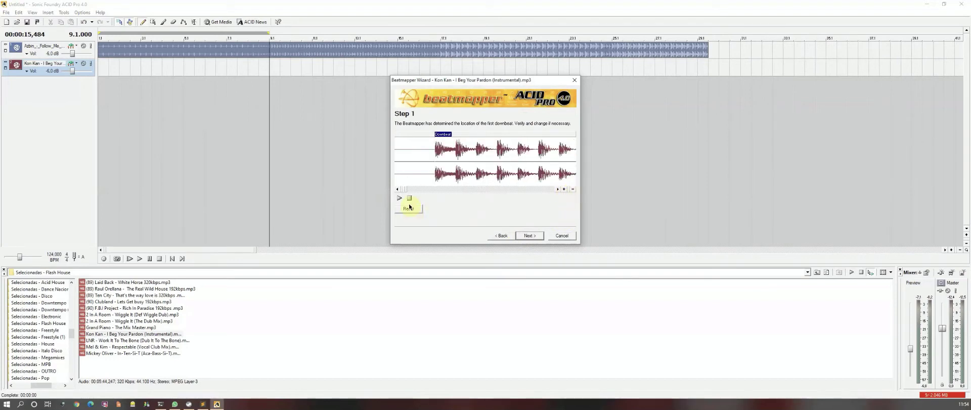
{"action": "left_click", "coordinate": [529, 235]}
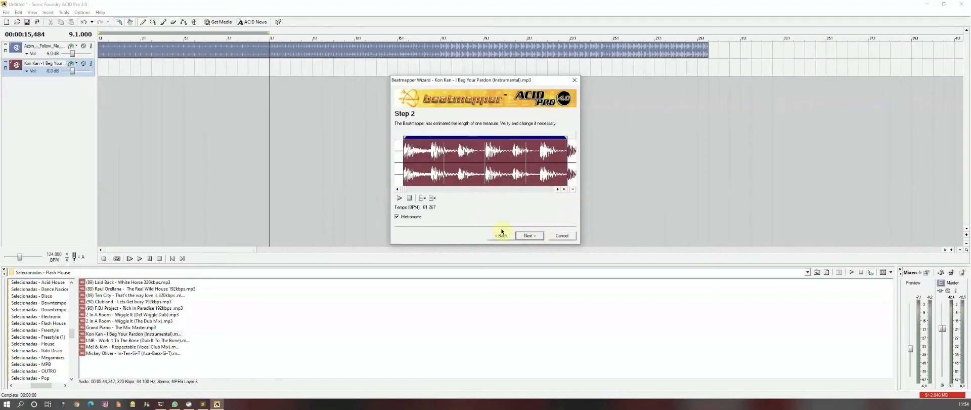
- Audition the wizard's estimated measure length against the metronome
{"action": "left_click", "coordinate": [400, 200]}
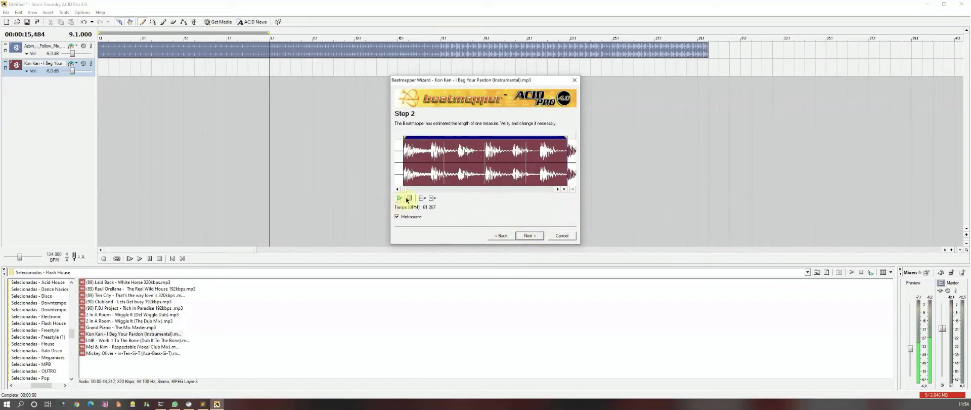
{"action": "left_click", "coordinate": [409, 198]}
{"action": "left_click", "coordinate": [413, 166]}
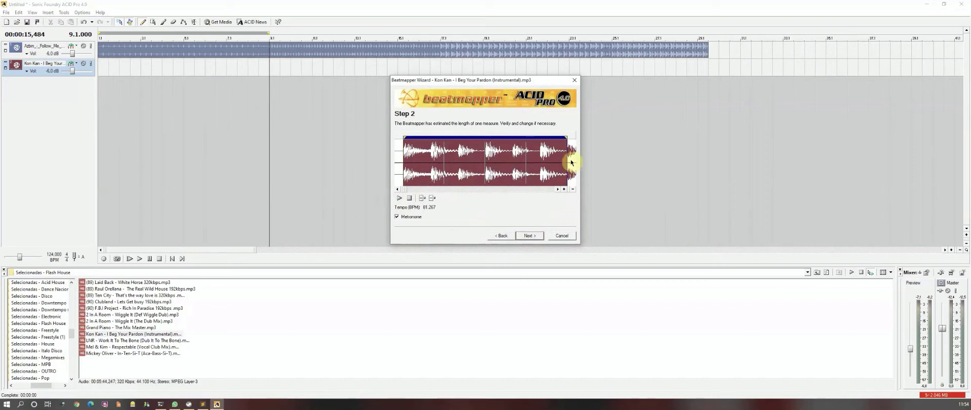
- Try shortening the measure to end at the start of the fourth kick, and audition it with the metronome
{"action": "left_click_drag", "start_coordinate": [569, 157], "coordinate": [486, 155]}
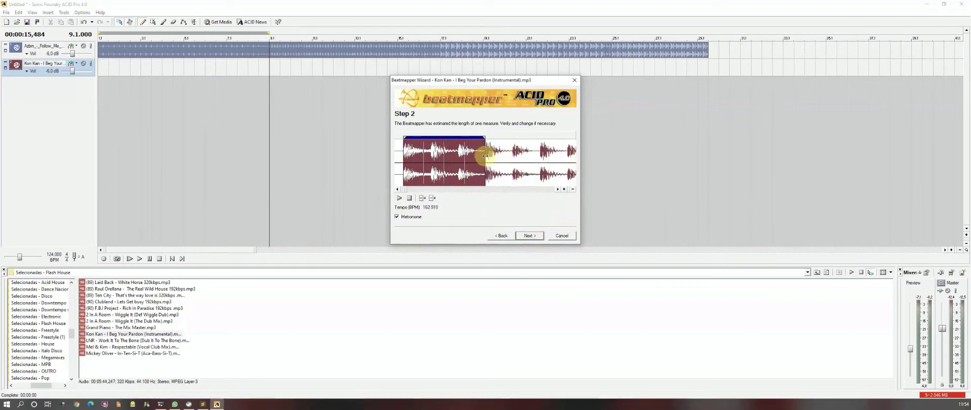
{"action": "left_click", "coordinate": [565, 190]}
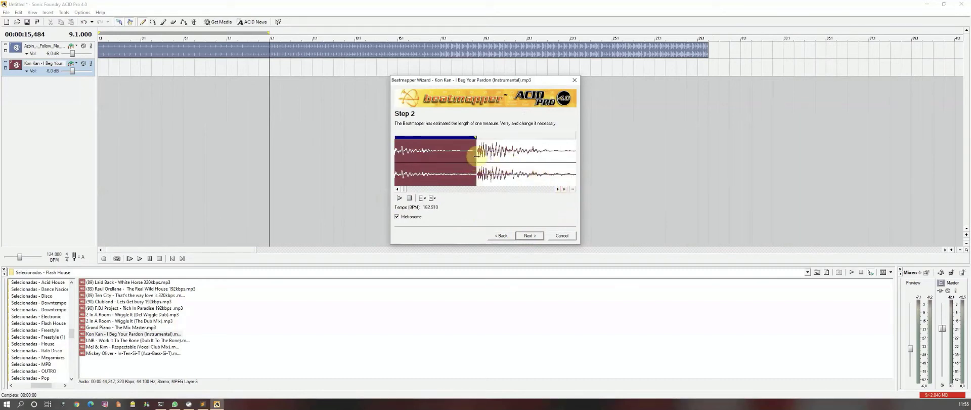
{"action": "left_click_drag", "start_coordinate": [477, 156], "coordinate": [477, 156]}
{"action": "left_click", "coordinate": [573, 189]}
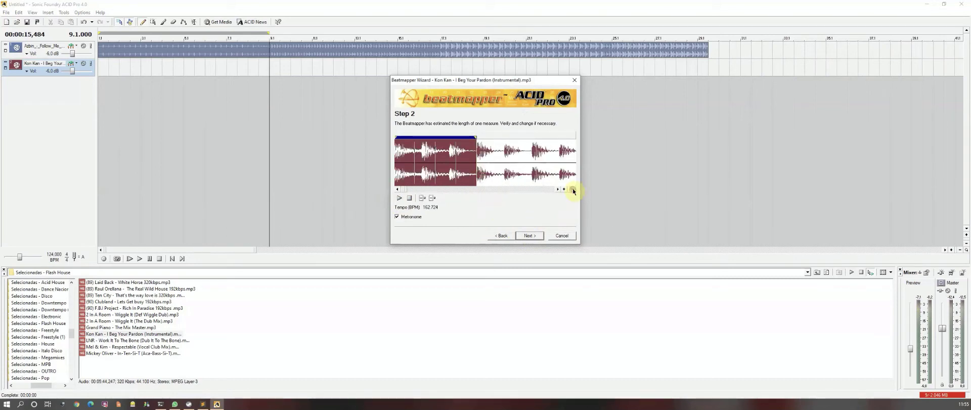
{"action": "left_click_drag", "start_coordinate": [405, 191], "coordinate": [402, 191]}
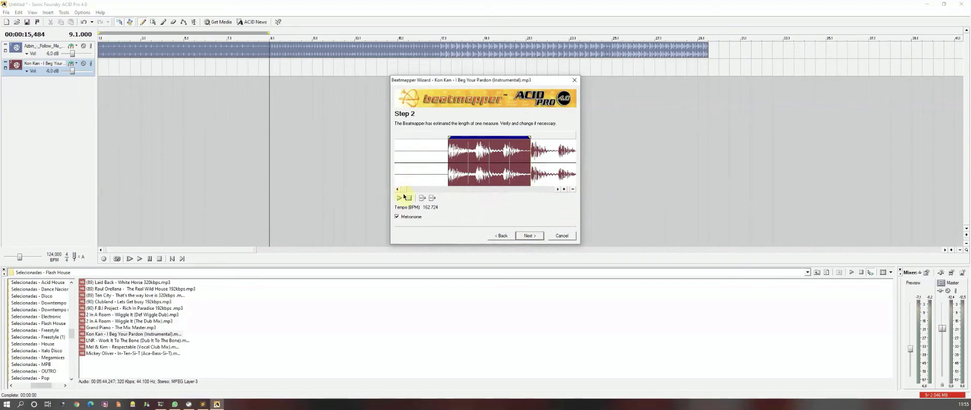
{"action": "left_click", "coordinate": [401, 200]}
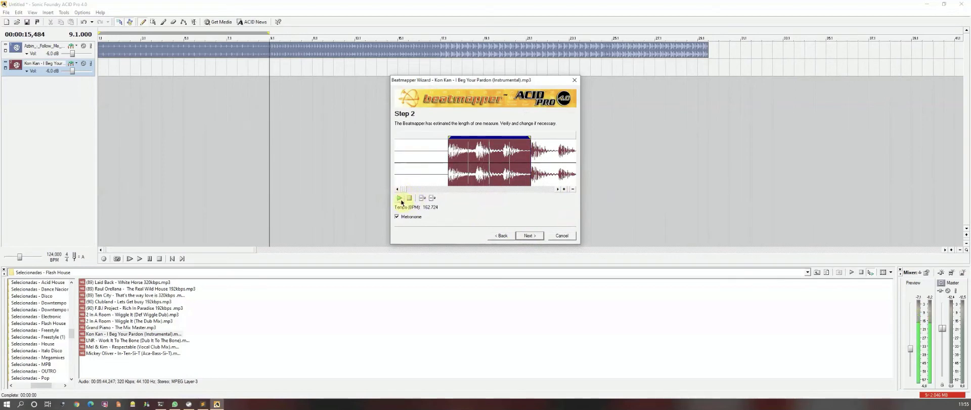
- Extend the measure to four beats, aligning its end precisely with the start of the fifth kick
{"action": "left_click", "coordinate": [559, 190]}
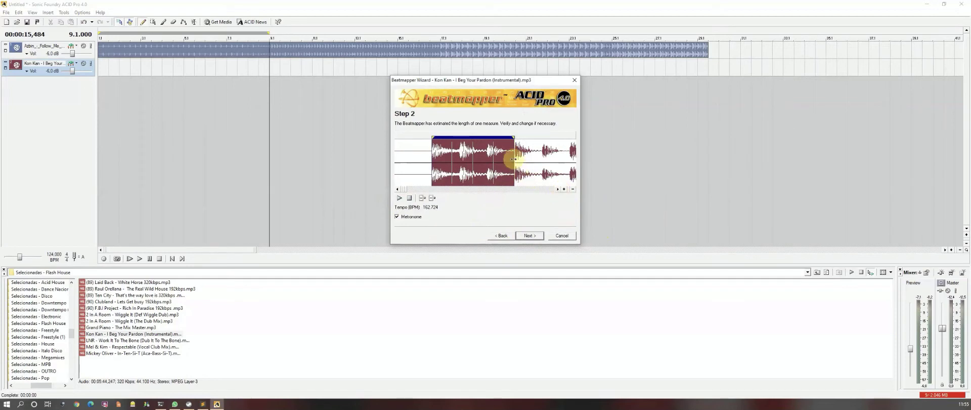
{"action": "left_click_drag", "start_coordinate": [515, 158], "coordinate": [541, 158]}
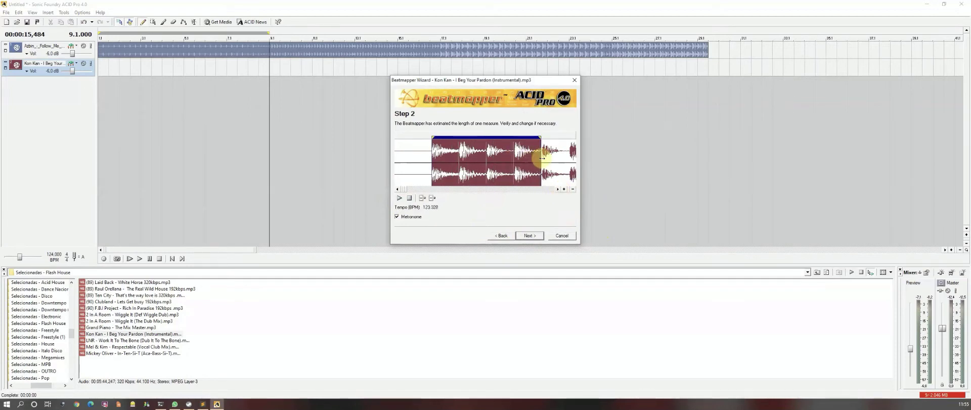
{"action": "left_click", "coordinate": [564, 190]}
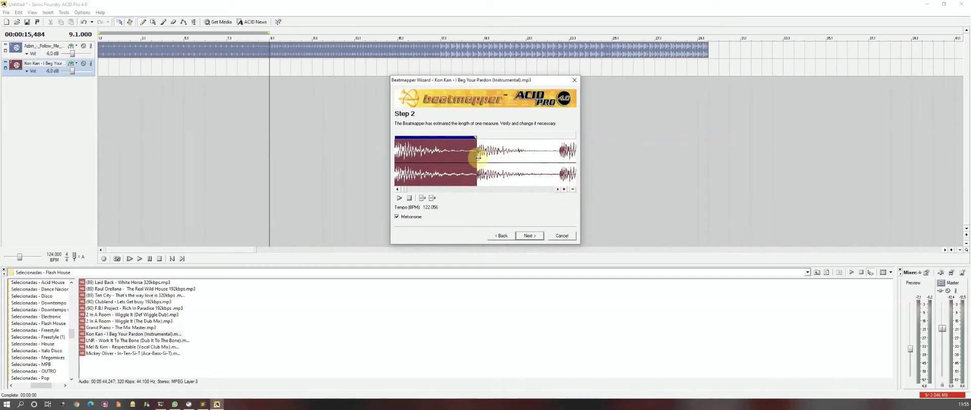
{"action": "left_click_drag", "start_coordinate": [478, 157], "coordinate": [479, 158]}
- Audition the corrected four-beat measure against the metronome and accept its length
{"action": "left_click", "coordinate": [400, 199]}
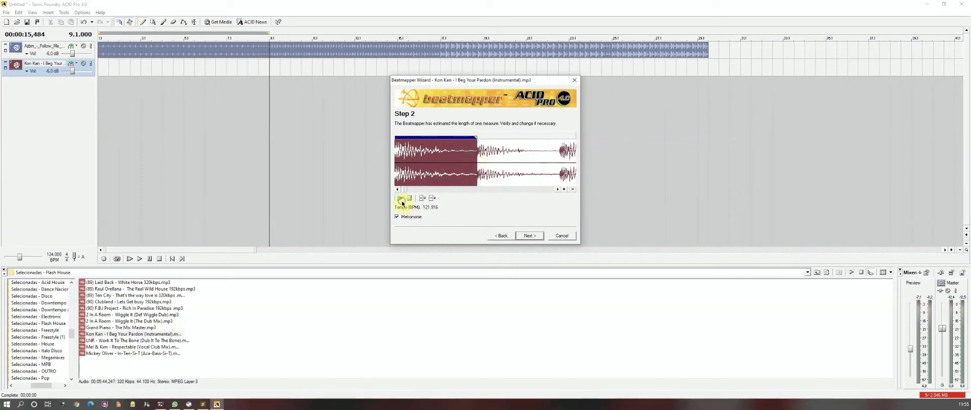
{"action": "left_click", "coordinate": [573, 190]}
{"action": "left_click", "coordinate": [573, 190]}
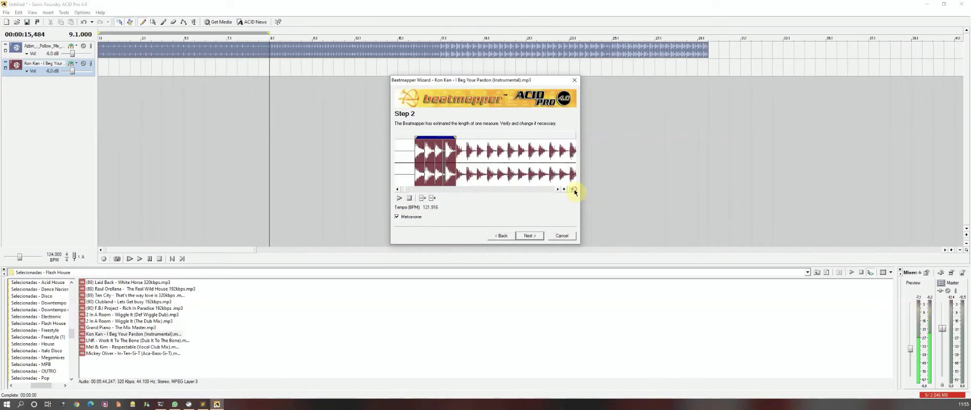
{"action": "left_click", "coordinate": [574, 190]}
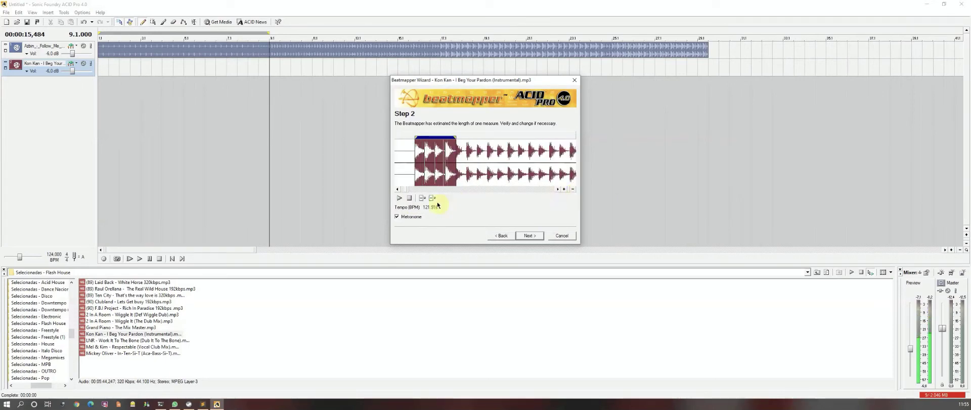
{"action": "left_click", "coordinate": [410, 198]}
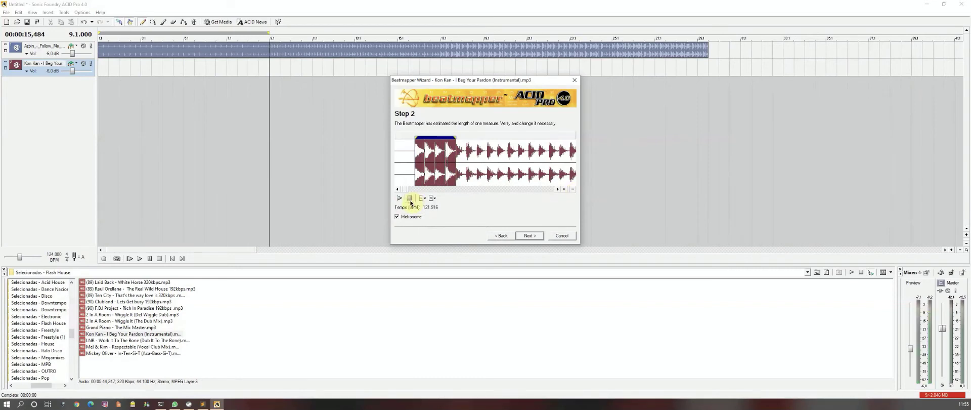
{"action": "left_click", "coordinate": [529, 235]}
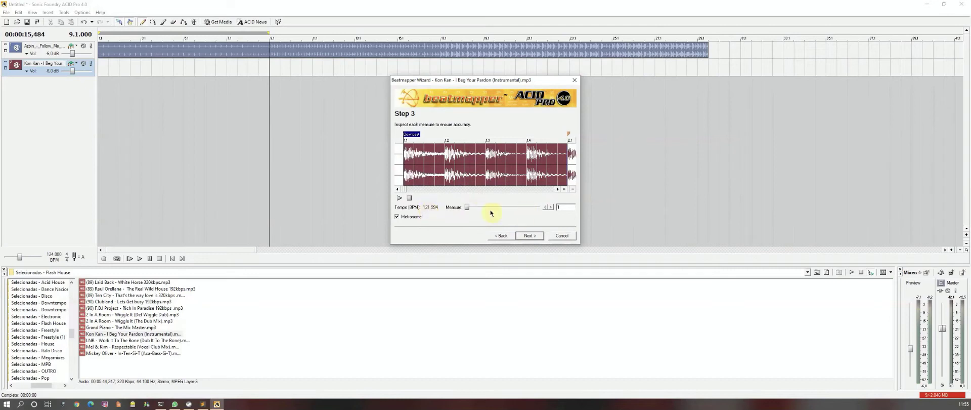
- Play back measures 1, 17 and 25 with the metronome to verify the beat mapping, and finish the Beatmapper Wizard
{"action": "left_click", "coordinate": [398, 199]}
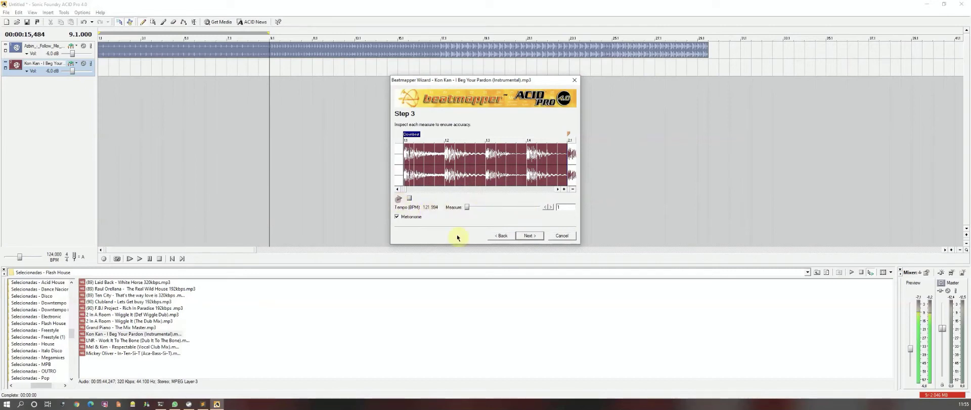
{"action": "left_click", "coordinate": [479, 207]}
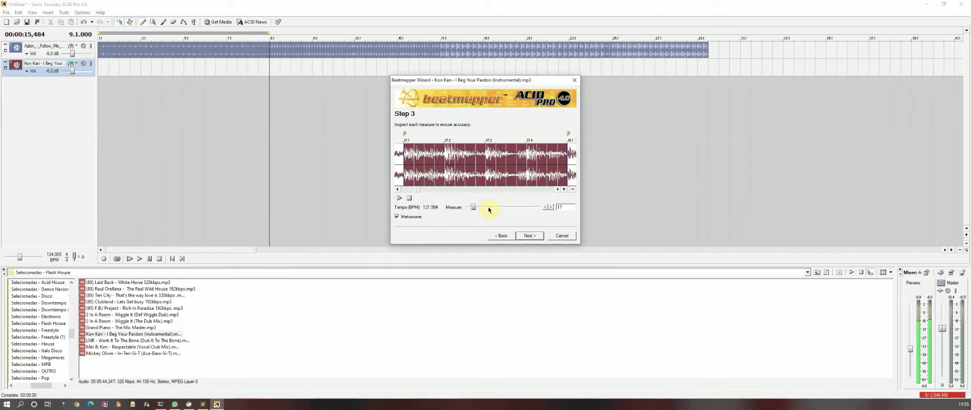
{"action": "left_click", "coordinate": [488, 208]}
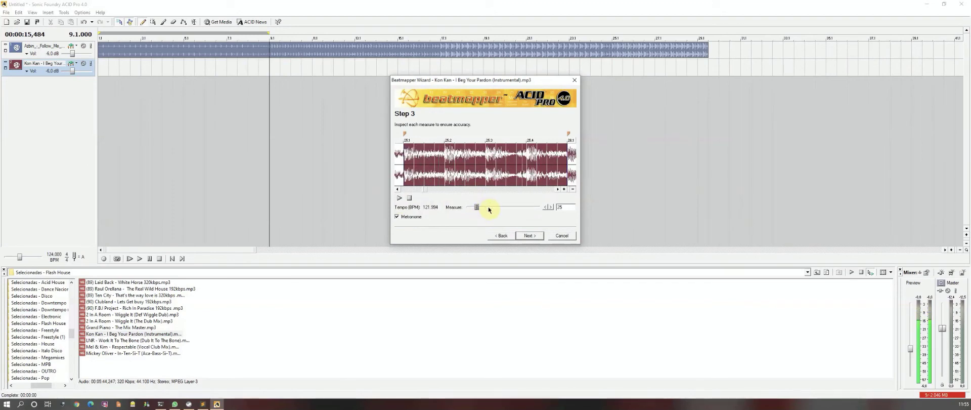
{"action": "left_click", "coordinate": [410, 198]}
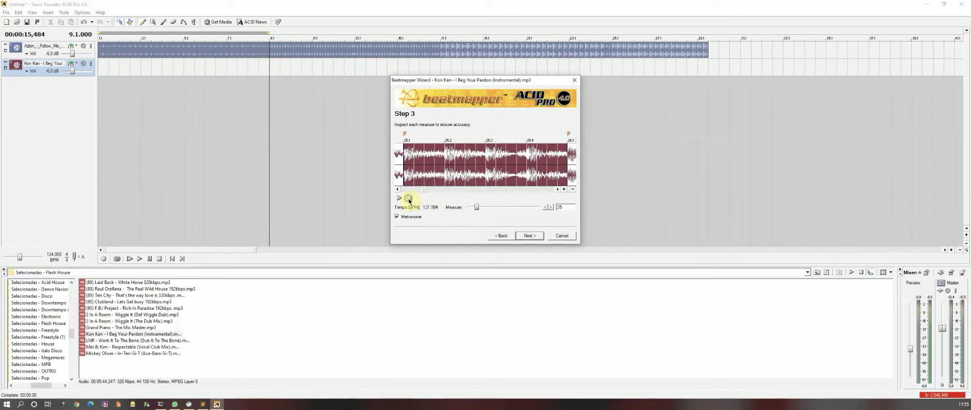
{"action": "left_click", "coordinate": [527, 237]}
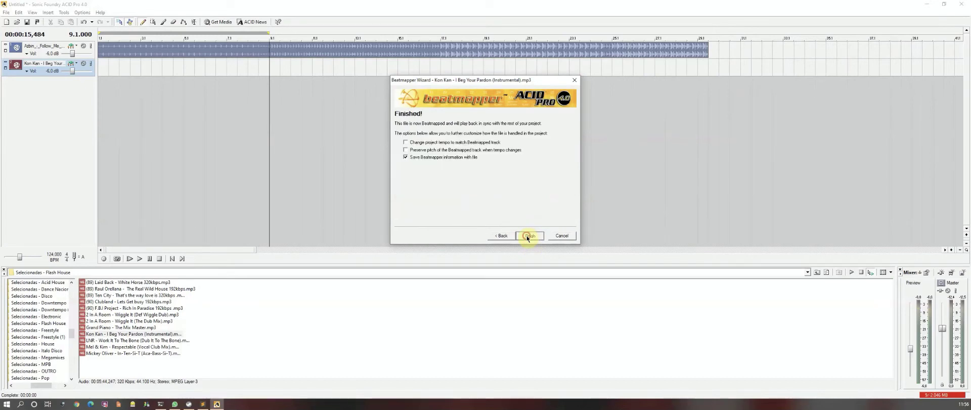
{"action": "left_click", "coordinate": [529, 236]}
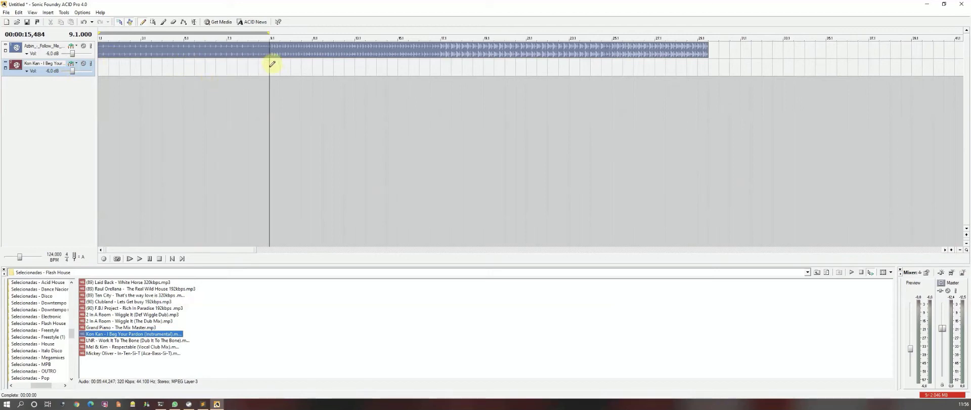
- Draw the I Beg Your Pardon event from measure 9 to the Follow Me event's end, and place the cursor near the project's start
{"action": "left_click_drag", "start_coordinate": [272, 63], "coordinate": [708, 66]}
{"action": "left_click", "coordinate": [568, 151]}
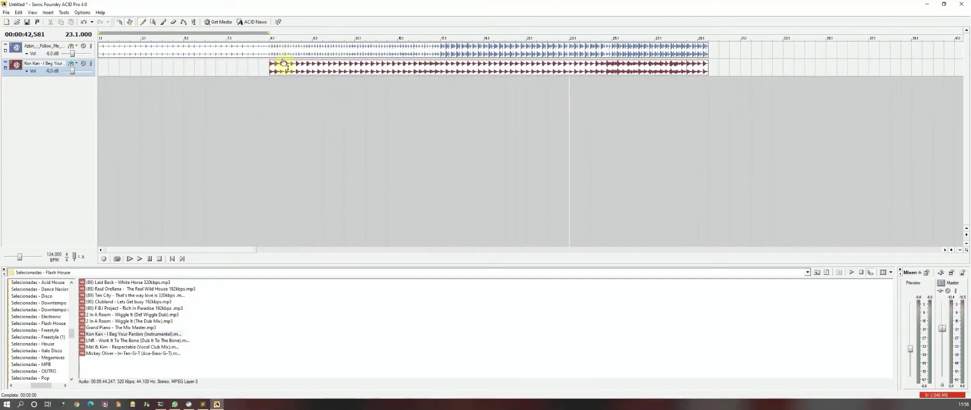
{"action": "left_click", "coordinate": [106, 91]}
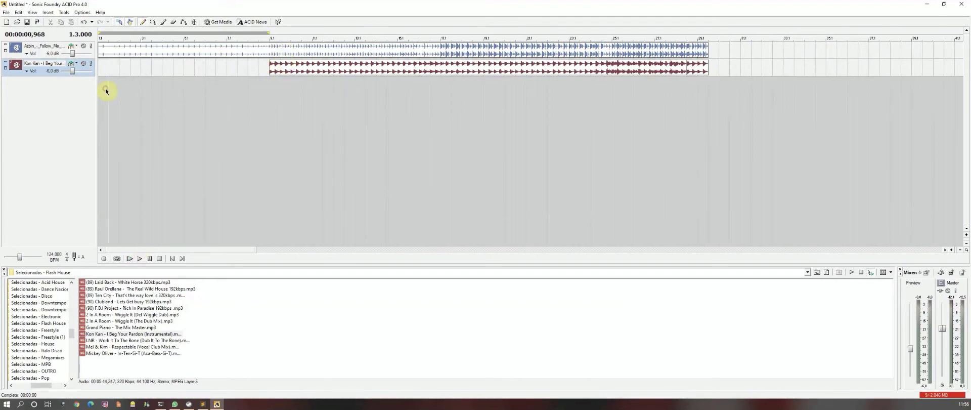
- Play the two layered tracks together from the cursor near the project's start, and check the program's version and copyright information
{"action": "left_click", "coordinate": [141, 259]}
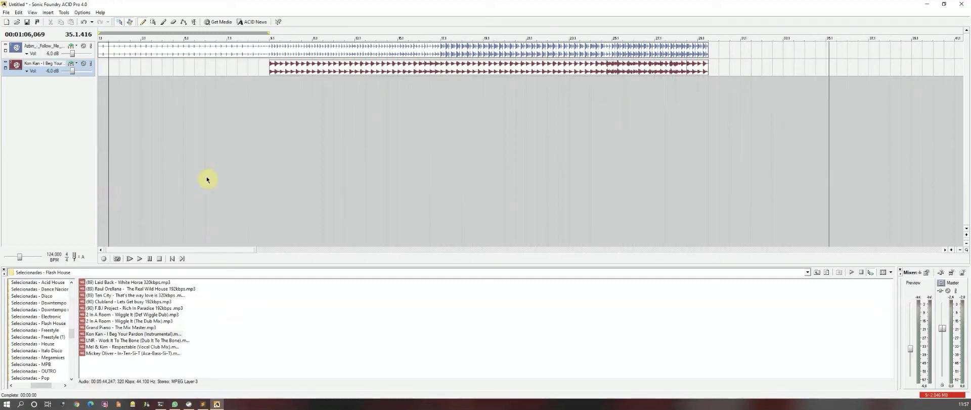
{"action": "left_click", "coordinate": [100, 12]}
{"action": "left_click", "coordinate": [112, 70]}
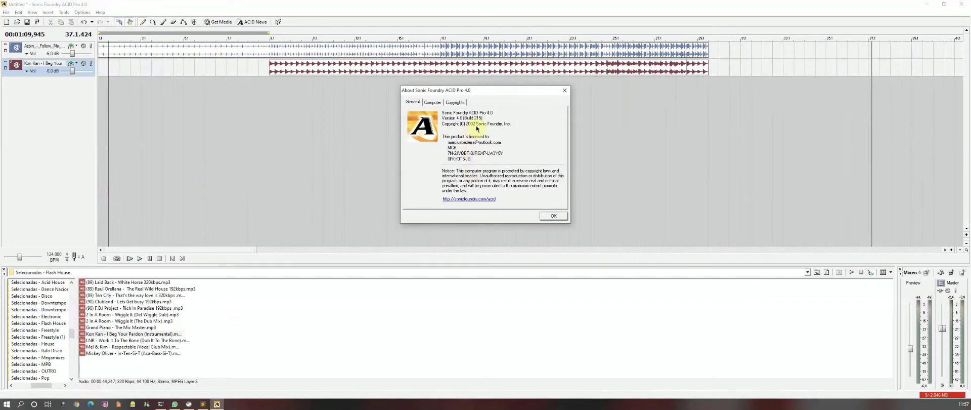
{"action": "left_click", "coordinate": [550, 217]}
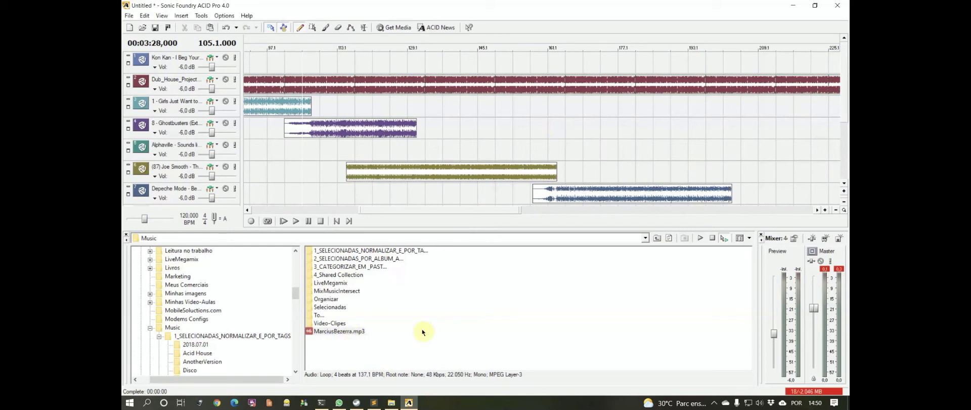
- Review the multi-track megamix arrangement and play it from the beginning of the project
{"action": "double_click", "coordinate": [432, 209]}
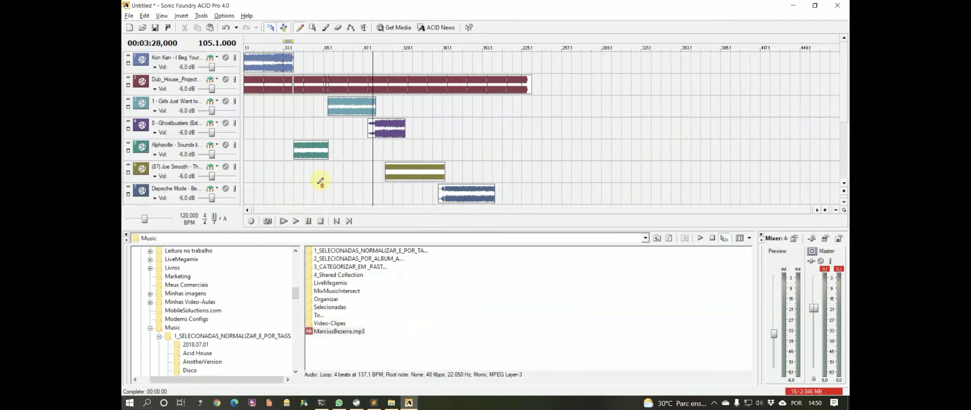
{"action": "scroll", "coordinate": [321, 181], "scroll_direction": "up", "scroll_amount": 3}
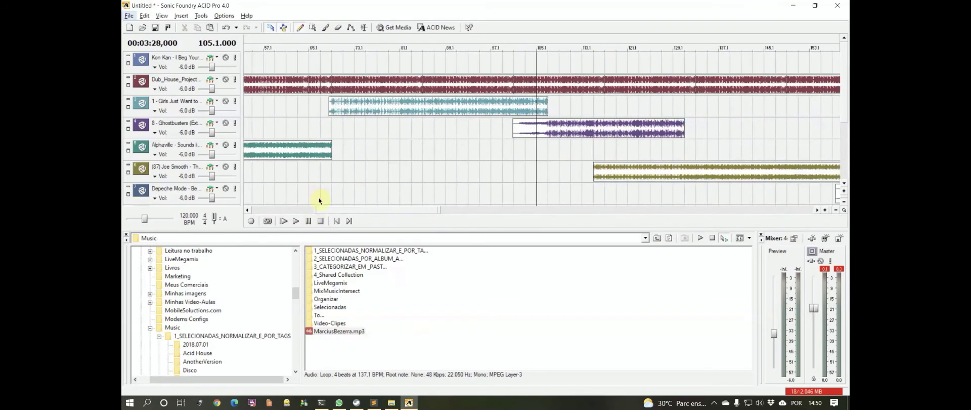
{"action": "scroll", "coordinate": [322, 209], "scroll_direction": "up", "scroll_amount": 2}
{"action": "left_click_drag", "start_coordinate": [293, 211], "coordinate": [257, 212]}
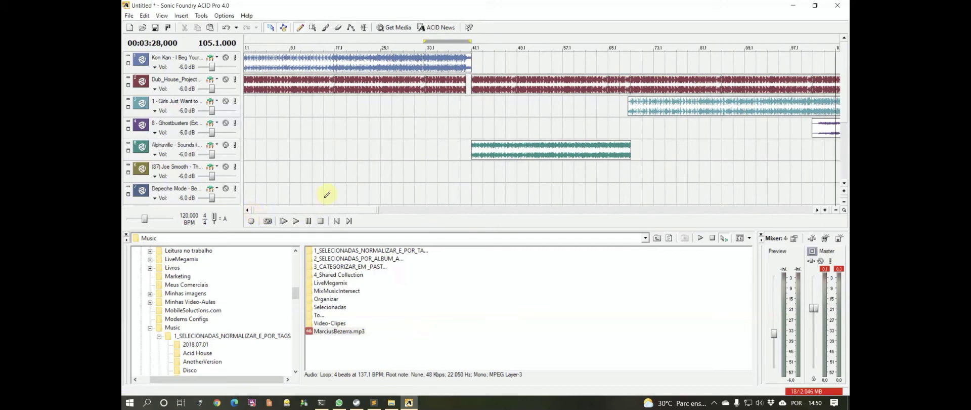
{"action": "left_click", "coordinate": [284, 221]}
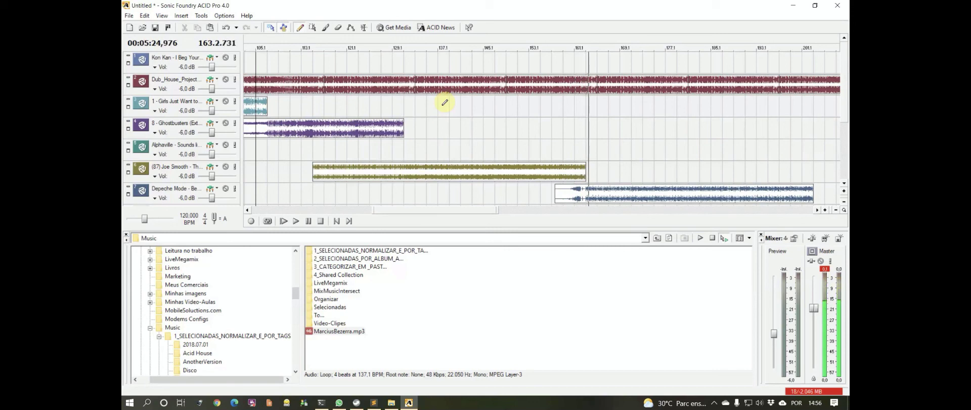
- Inspect the megamix's lower tracks during playback, and expand the track area over the media browser and mixer to show every track
{"action": "scroll", "coordinate": [444, 105], "scroll_direction": "down", "scroll_amount": 2}
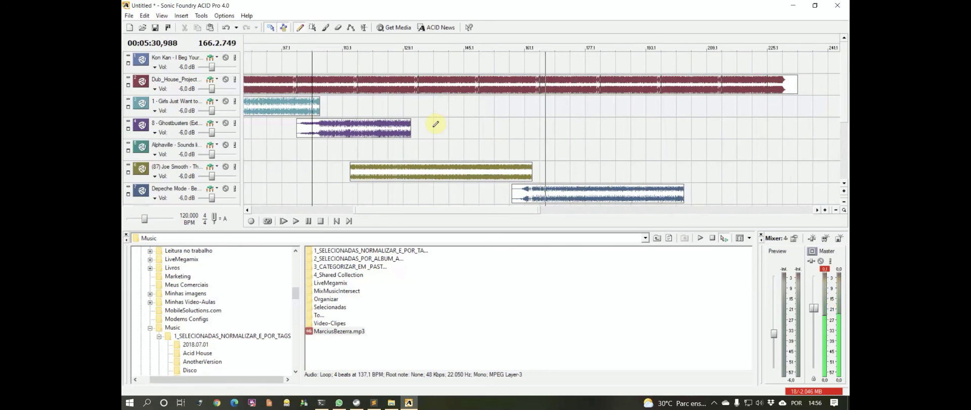
{"action": "left_click", "coordinate": [843, 184]}
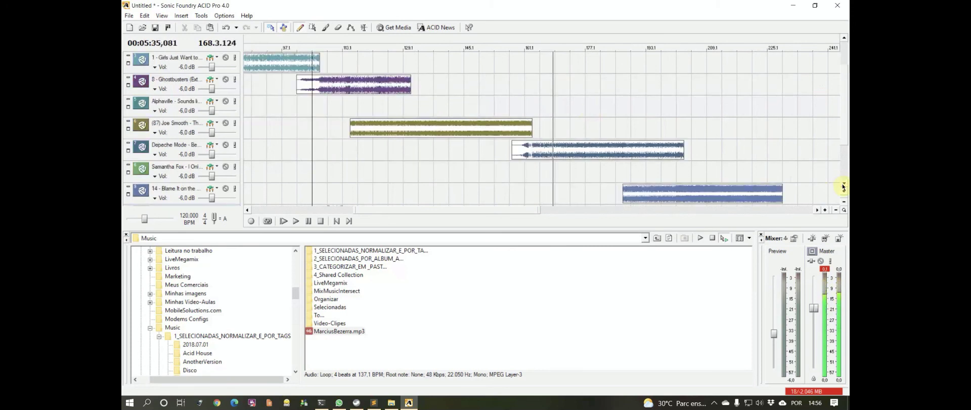
{"action": "left_click", "coordinate": [843, 185]}
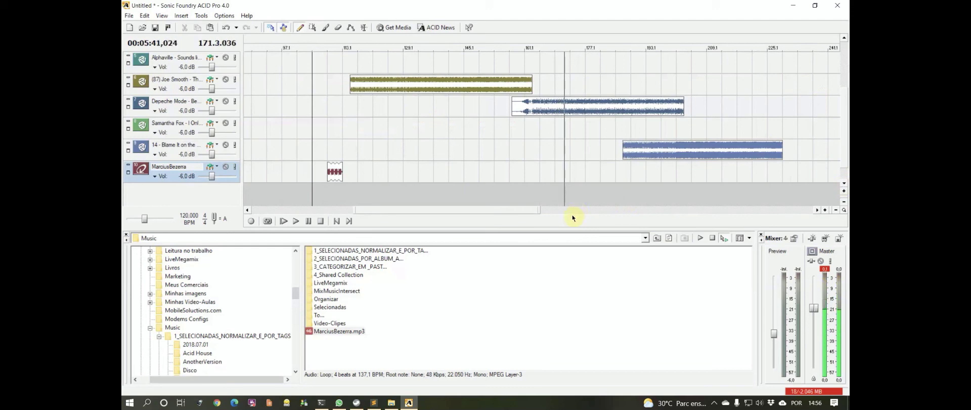
{"action": "double_click", "coordinate": [521, 226]}
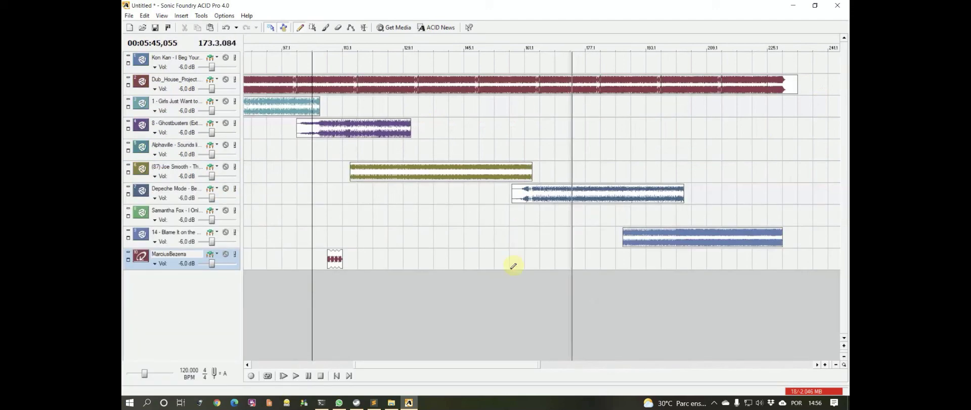